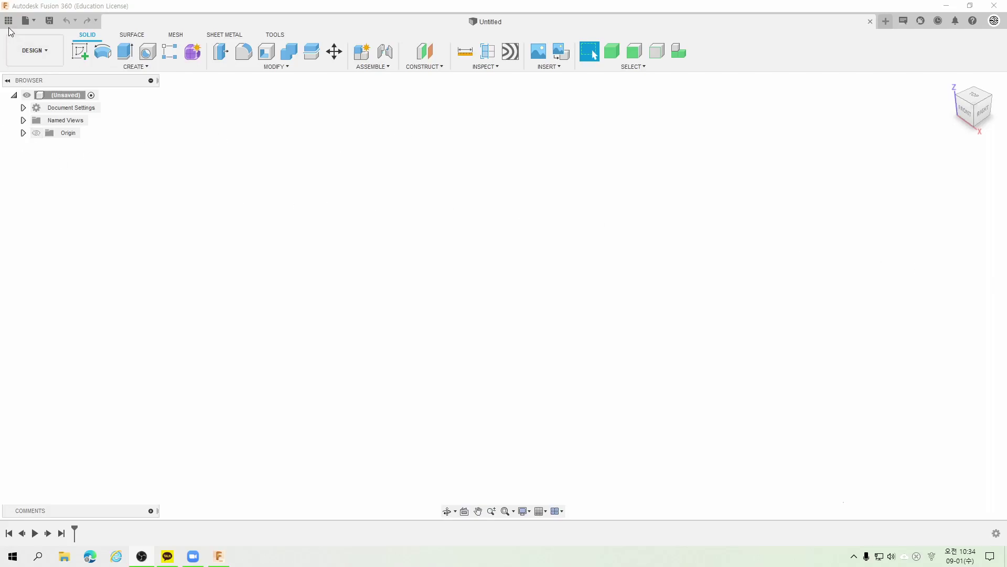
- Browse the File menu commands and close it without running any
{"action": "left_click", "coordinate": [32, 22]}
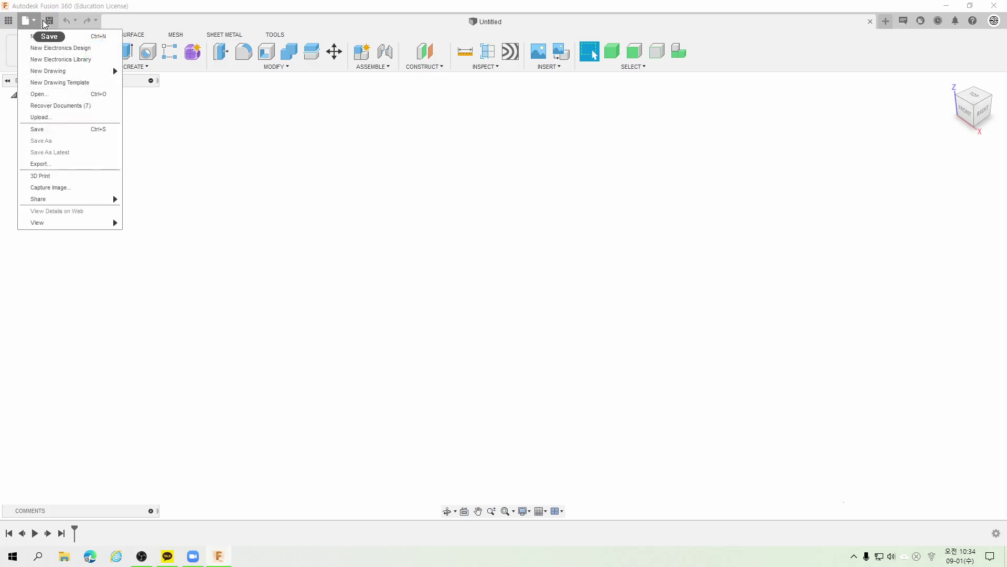
{"action": "left_click", "coordinate": [33, 24]}
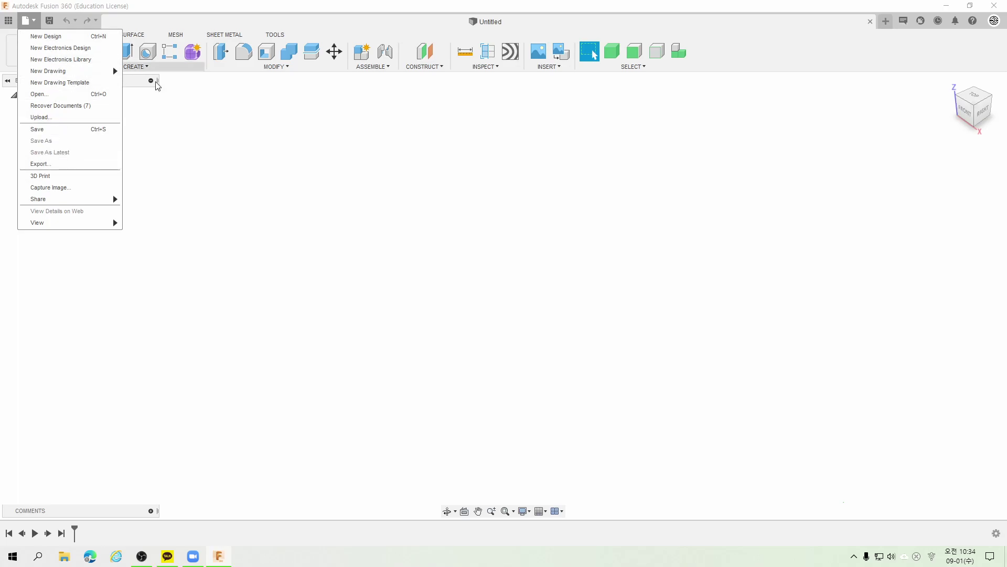
{"action": "left_click", "coordinate": [132, 80]}
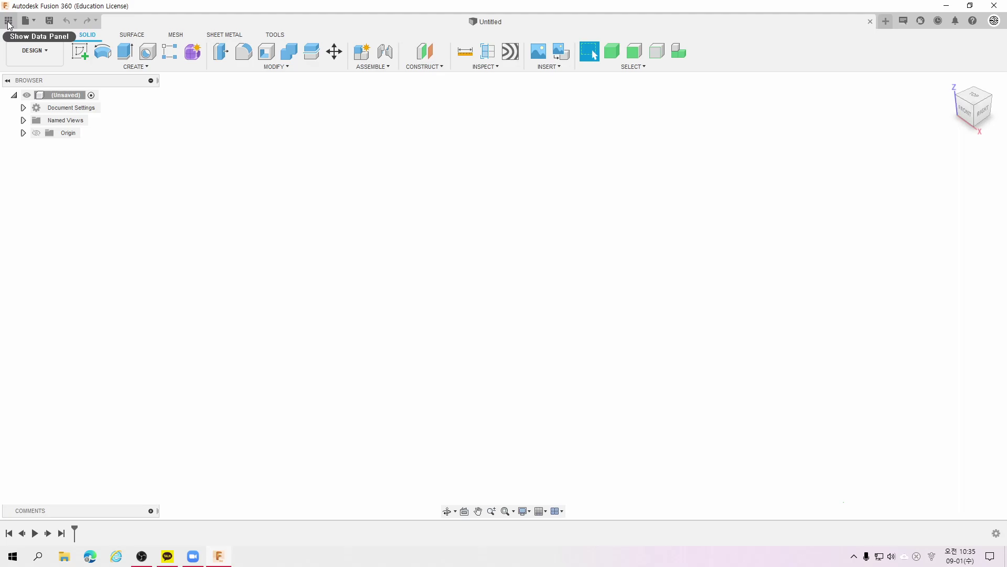
- Show and hide the data panel's project list twice, then glance at the File menu again
{"action": "left_click", "coordinate": [8, 22]}
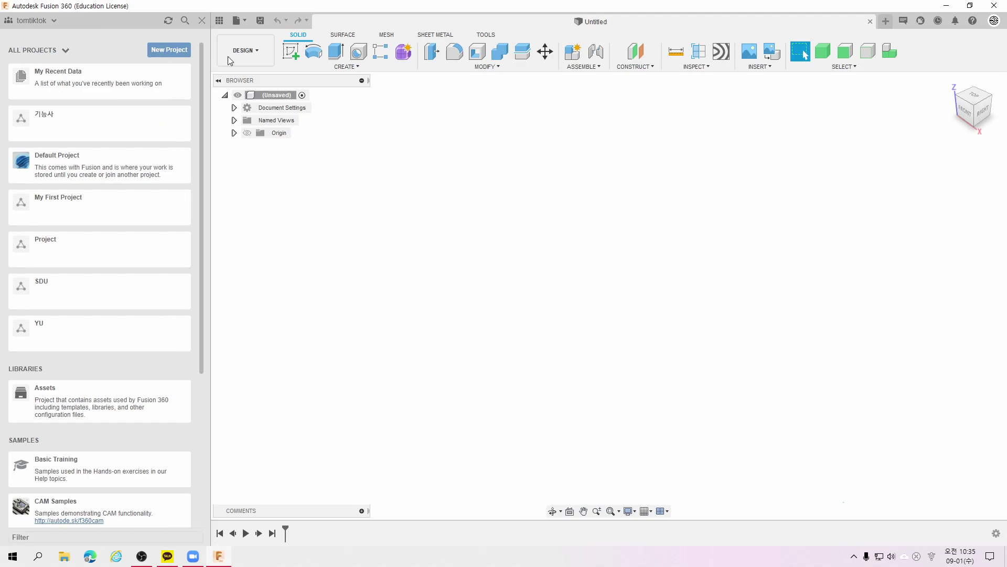
{"action": "left_click", "coordinate": [220, 21]}
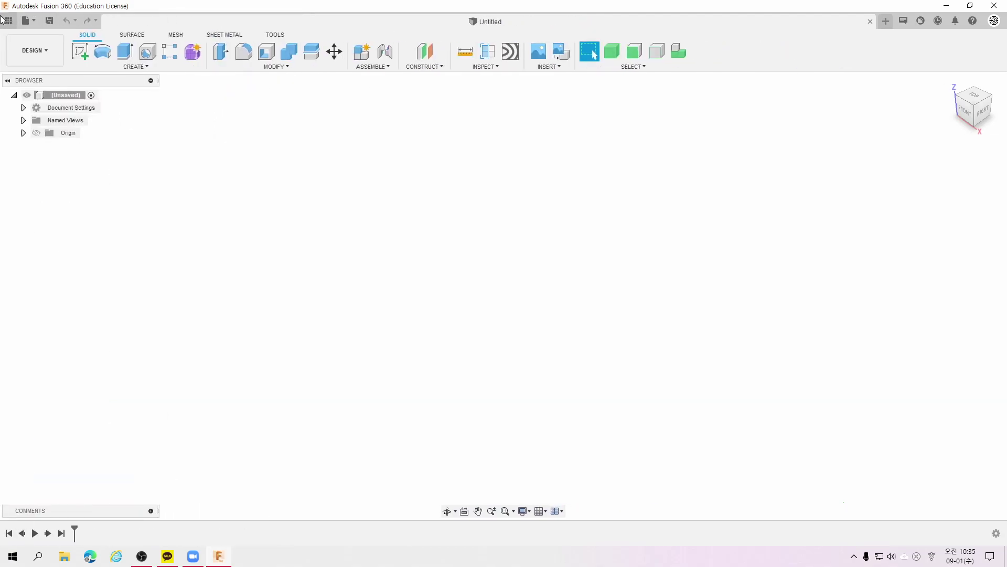
{"action": "left_click", "coordinate": [9, 21]}
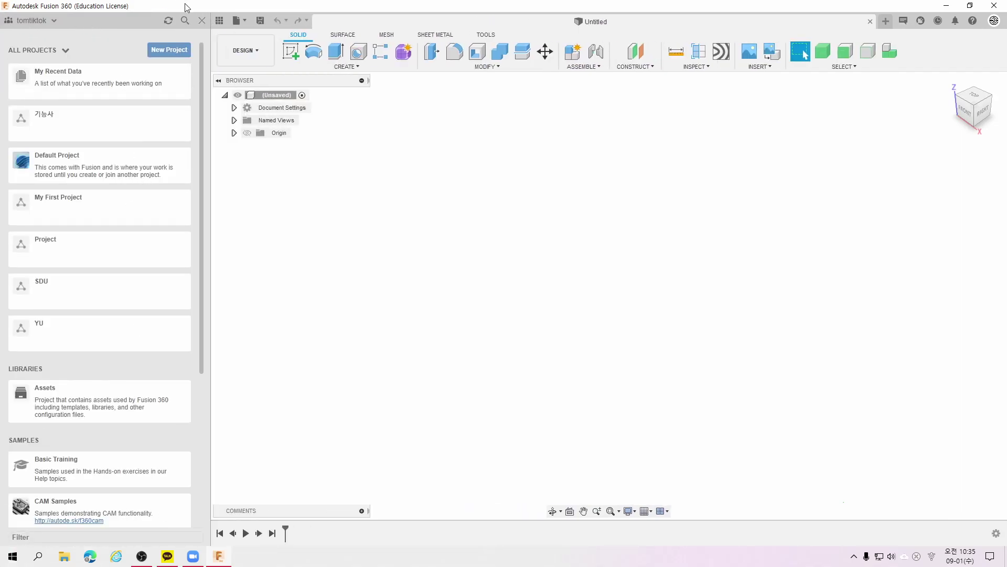
{"action": "left_click", "coordinate": [220, 21]}
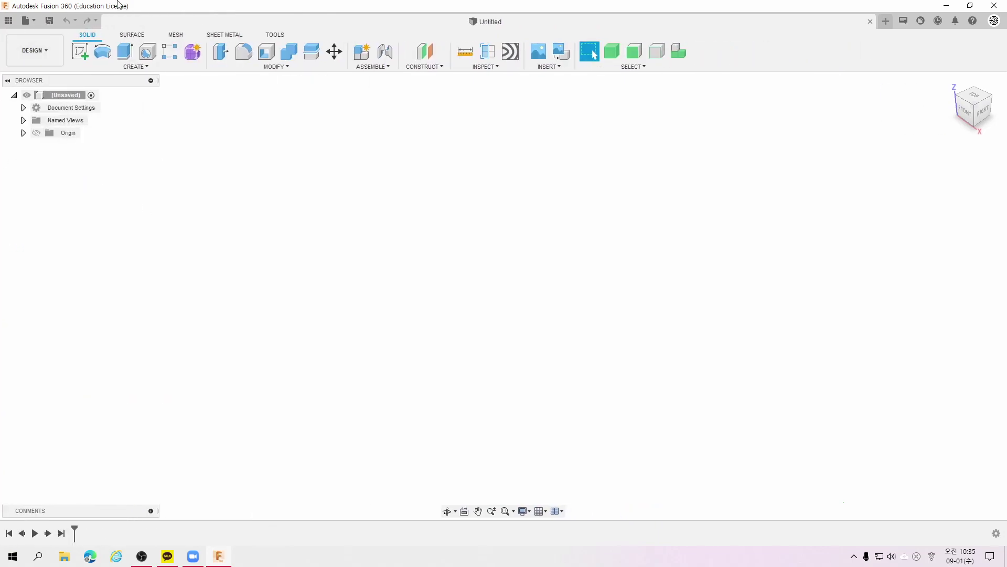
{"action": "left_click", "coordinate": [25, 21]}
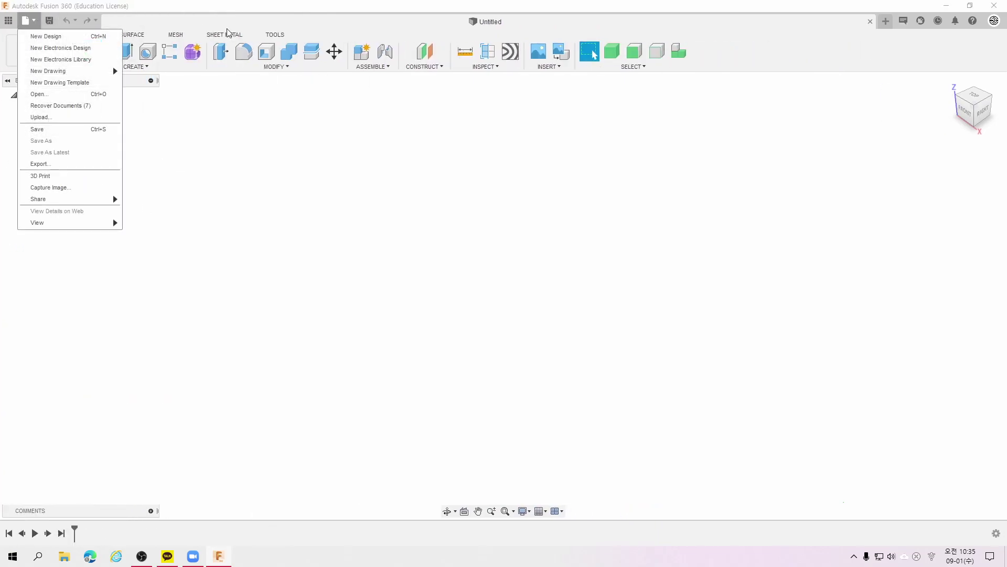
{"action": "left_click", "coordinate": [236, 197]}
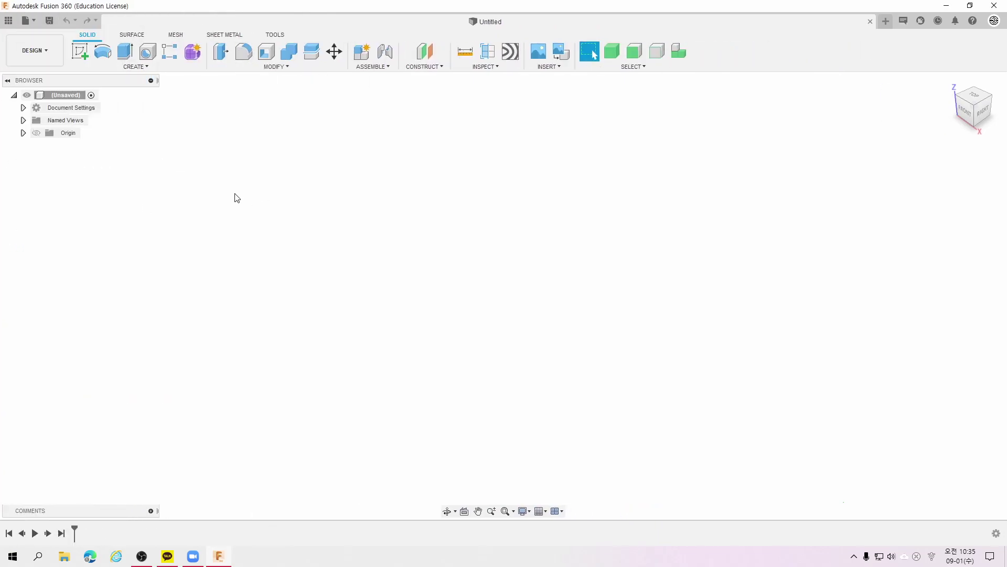
- Open the workspace list repeatedly to read the DESIGN, GENERATIVE DESIGN and RENDER descriptions
{"action": "left_click", "coordinate": [46, 52]}
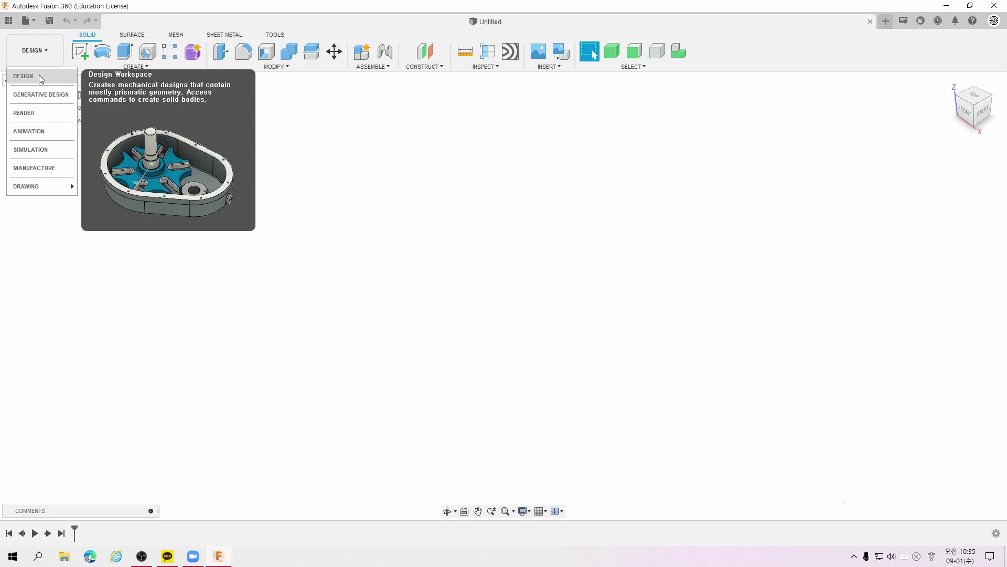
{"action": "left_click", "coordinate": [39, 74]}
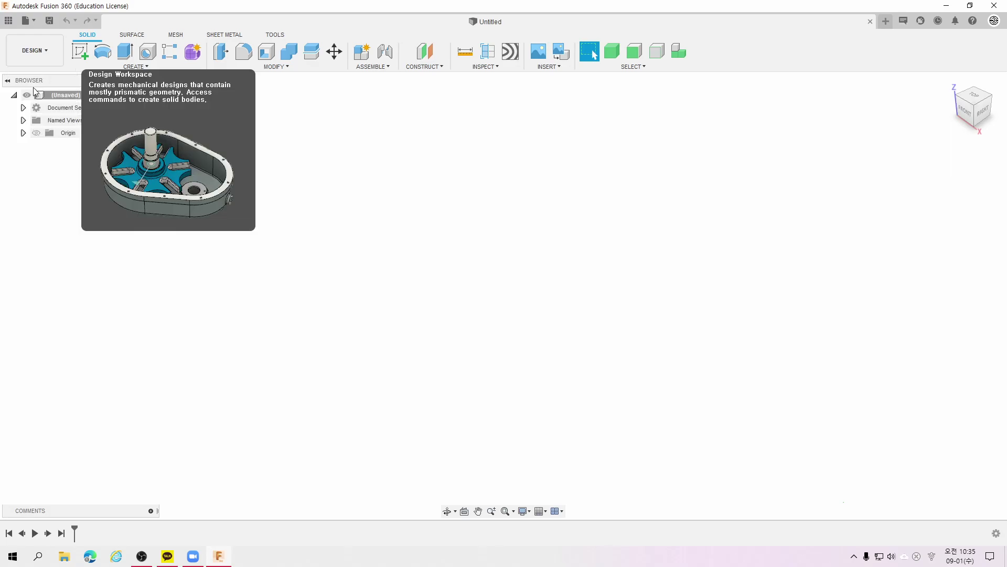
{"action": "left_click", "coordinate": [46, 54]}
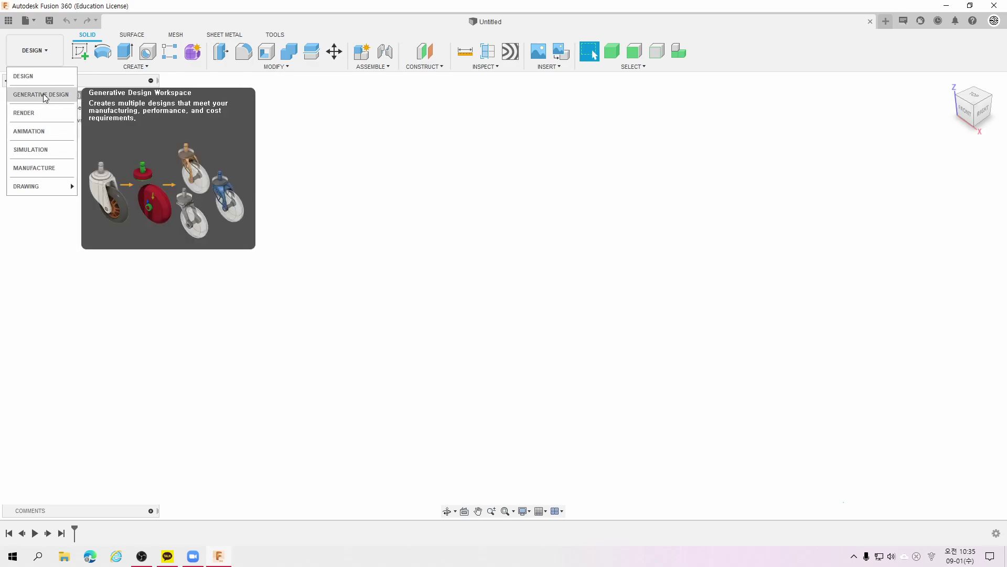
{"action": "left_click", "coordinate": [44, 95]}
{"action": "left_click", "coordinate": [54, 53]}
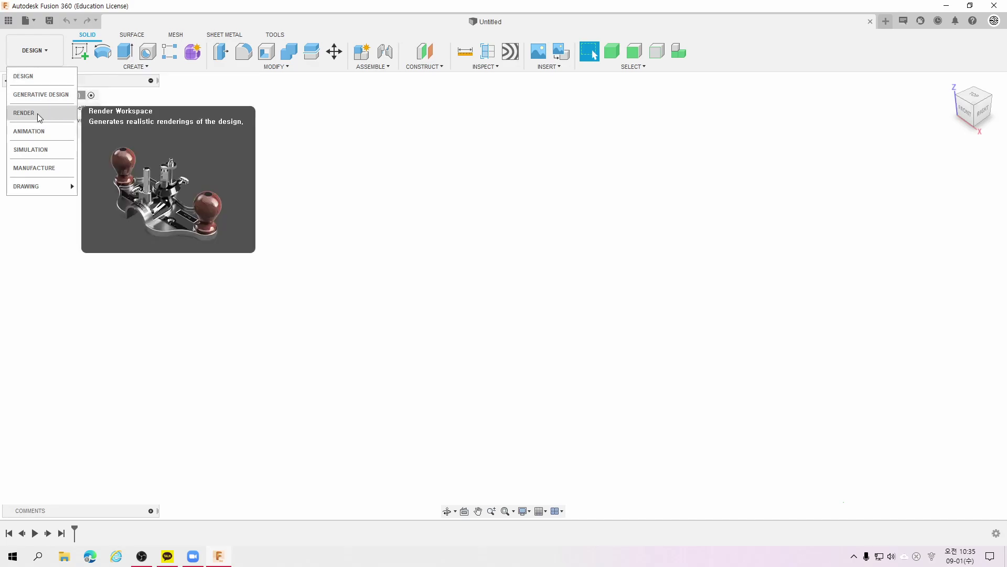
{"action": "left_click", "coordinate": [38, 79]}
{"action": "left_click", "coordinate": [46, 52]}
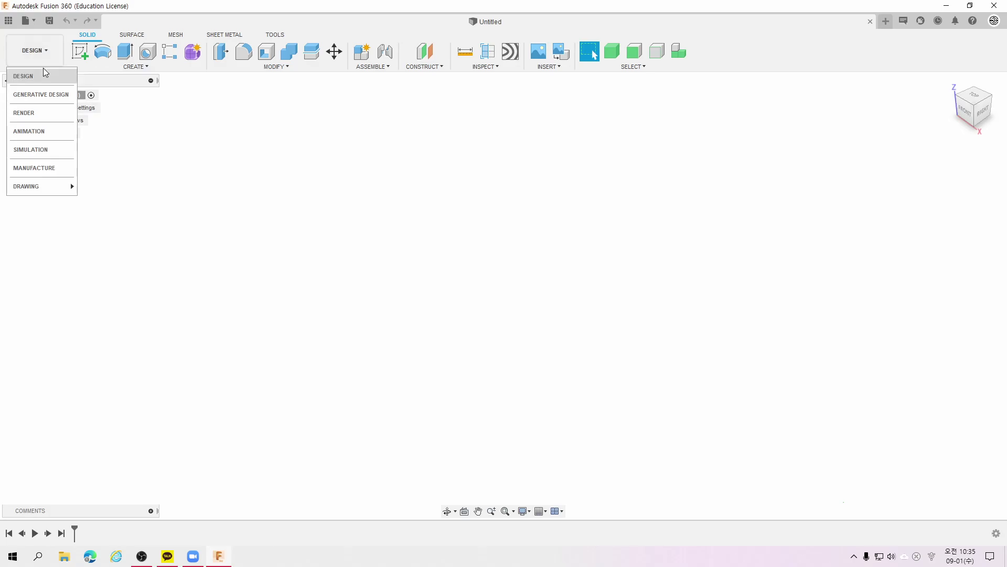
{"action": "left_click", "coordinate": [191, 90]}
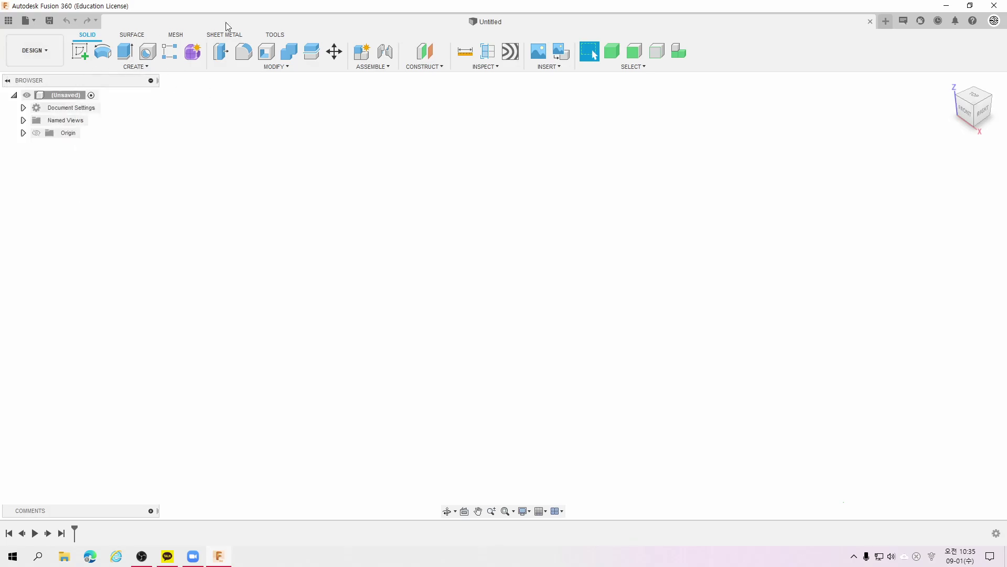
{"action": "left_click", "coordinate": [49, 54]}
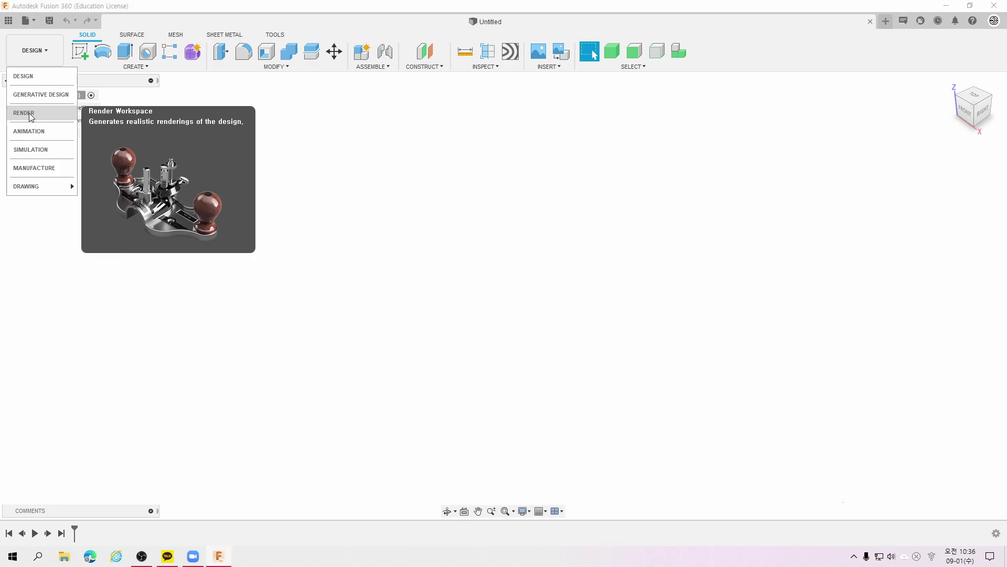
- Dismiss the workspace list with Esc, then pick DESIGN from the workspace dropdown
{"action": "key", "text": "Escape"}
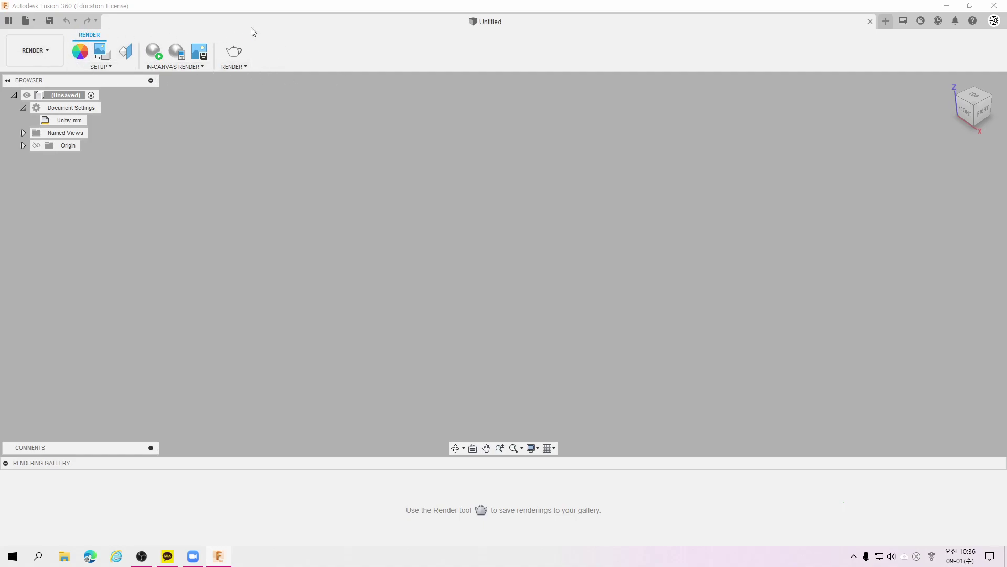
{"action": "left_click", "coordinate": [50, 46]}
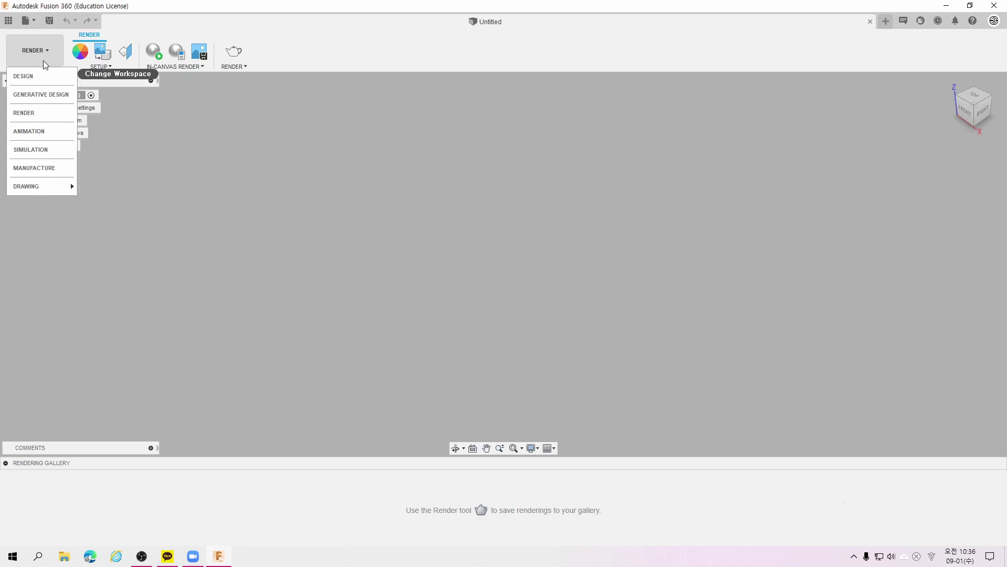
{"action": "left_click", "coordinate": [36, 73]}
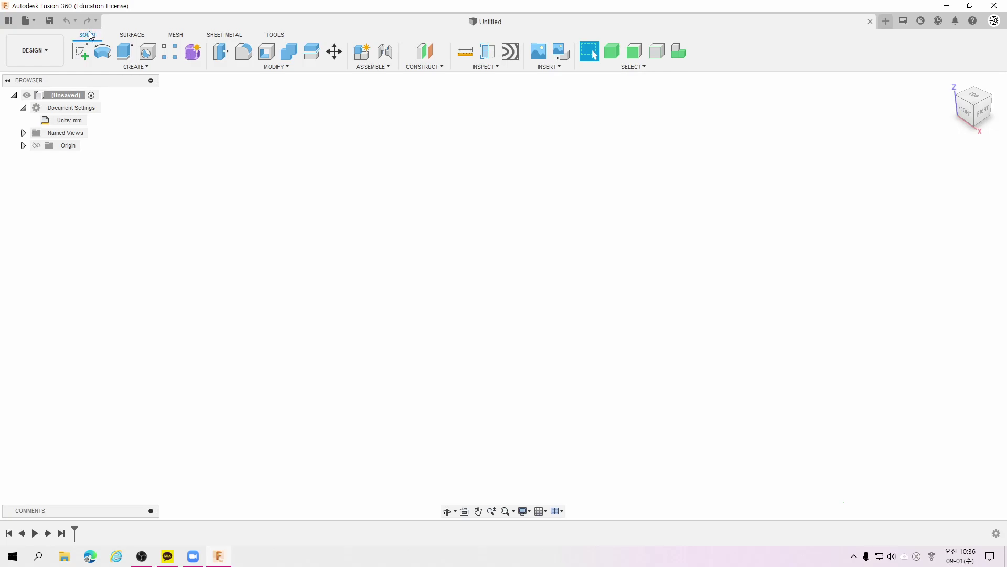
- Toggle between the SOLID, SURFACE and MESH toolbar tabs to compare their toolsets
{"action": "left_click", "coordinate": [130, 35]}
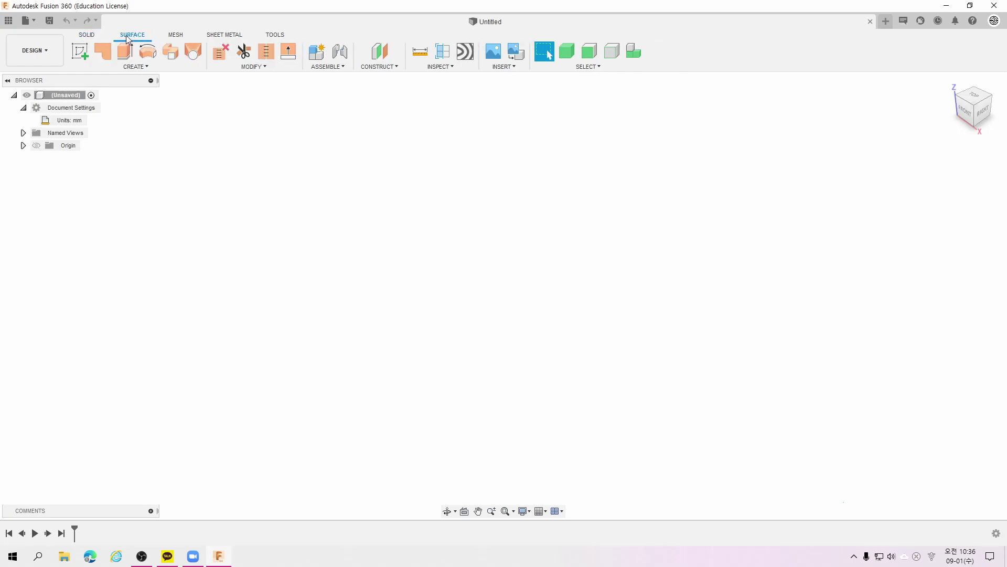
{"action": "left_click", "coordinate": [90, 35]}
{"action": "left_click", "coordinate": [91, 35]}
{"action": "left_click", "coordinate": [175, 38]}
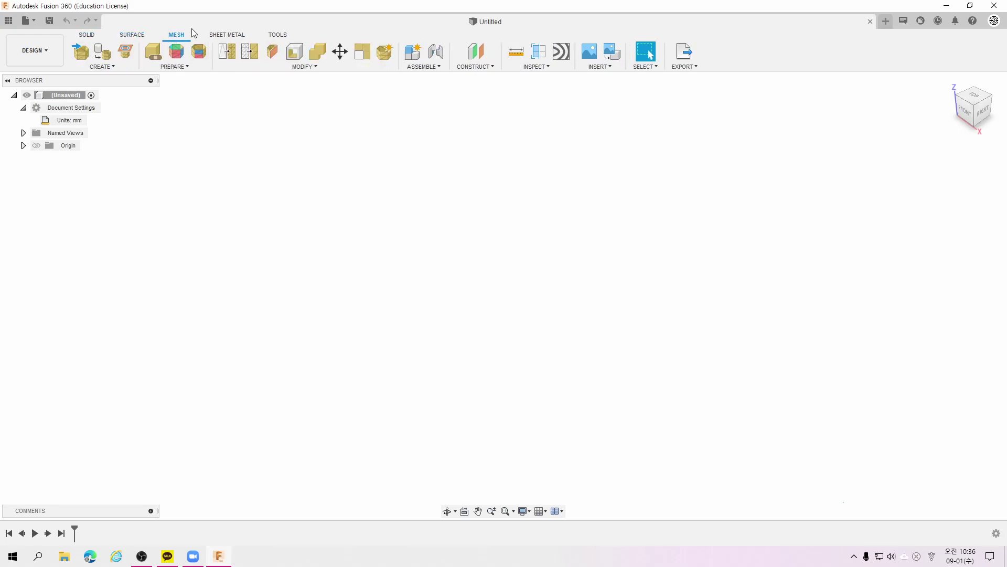
{"action": "left_click", "coordinate": [93, 37]}
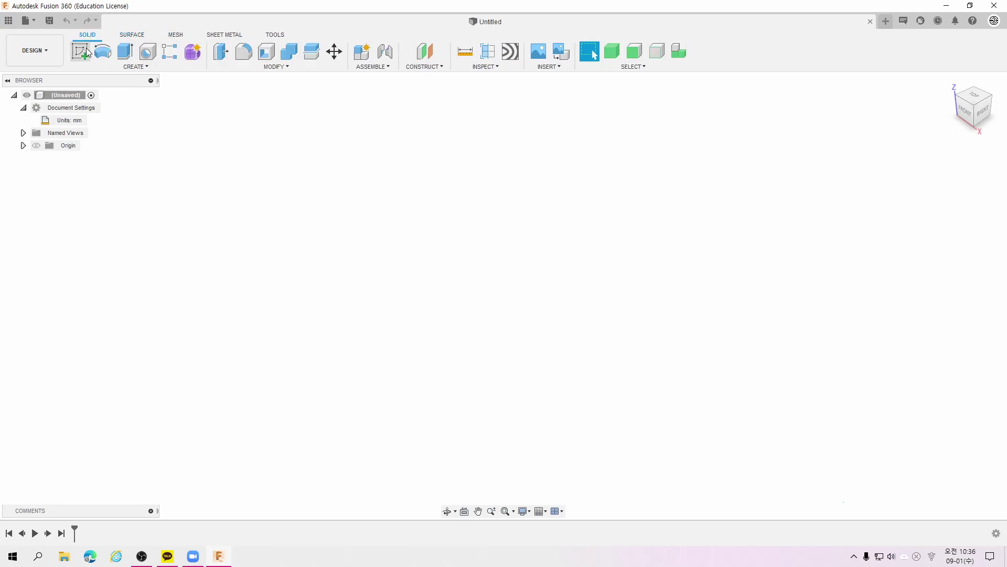
{"action": "left_click", "coordinate": [132, 35]}
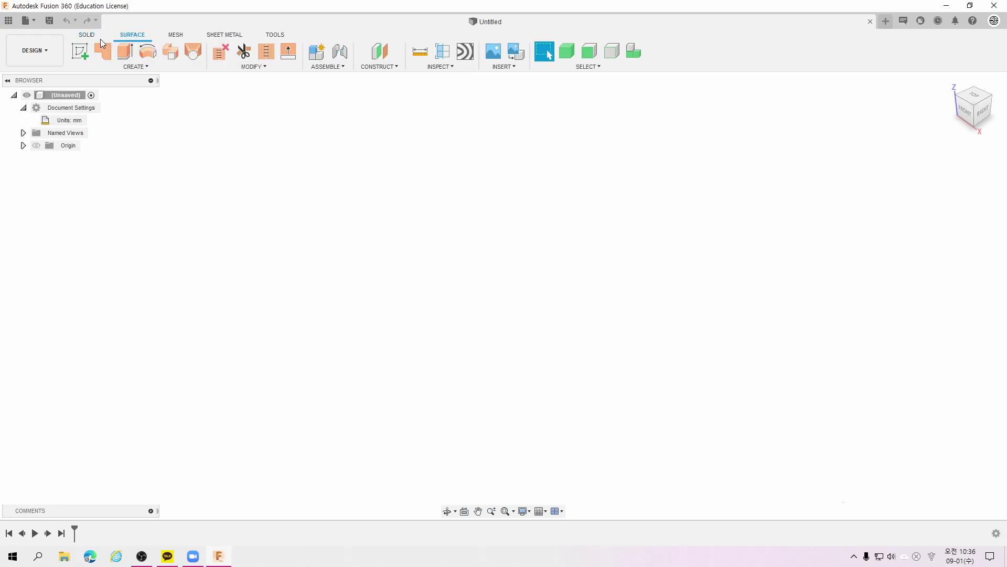
{"action": "left_click", "coordinate": [84, 37]}
{"action": "left_click", "coordinate": [130, 36]}
{"action": "left_click", "coordinate": [89, 36]}
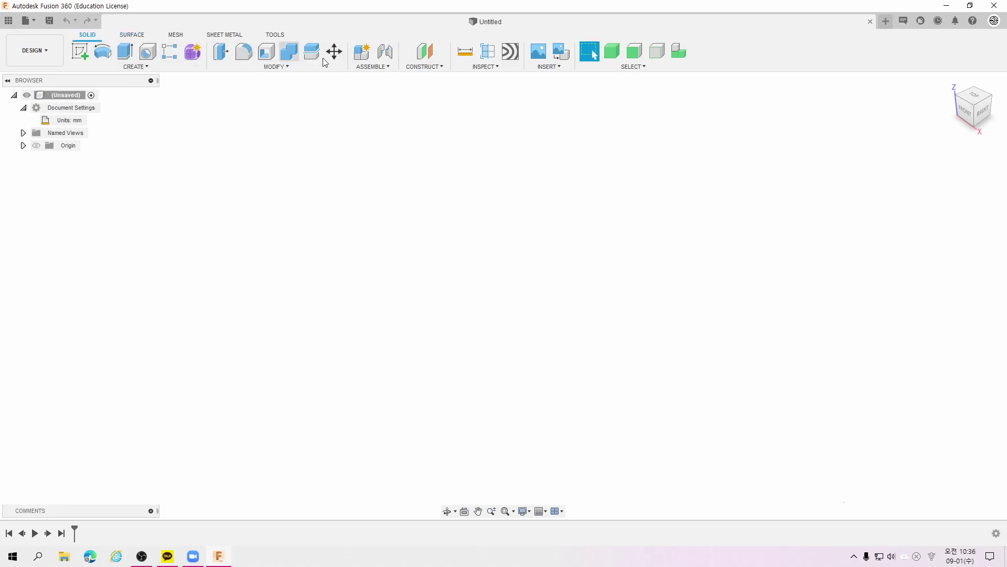
{"action": "left_click", "coordinate": [135, 35]}
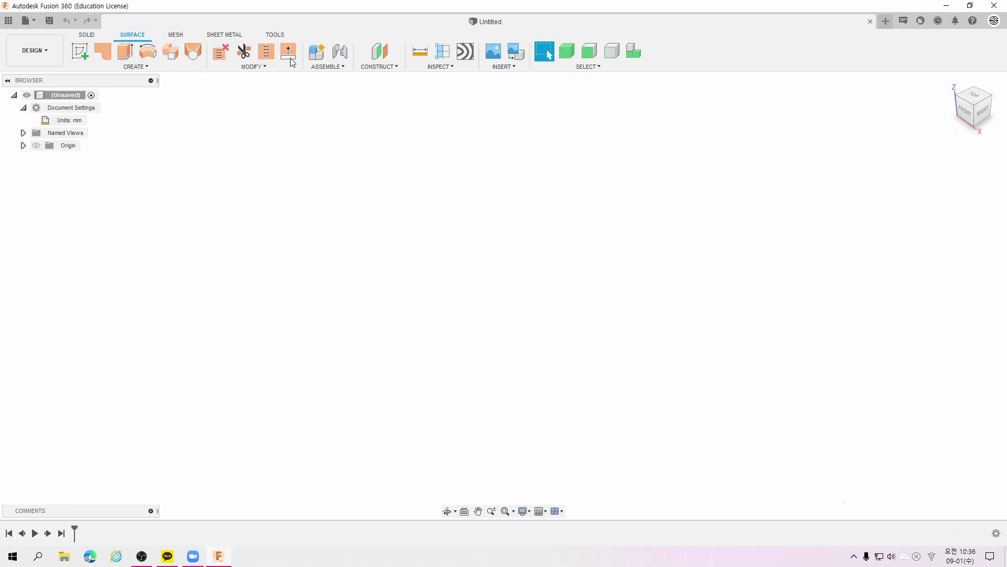
{"action": "left_click", "coordinate": [87, 37]}
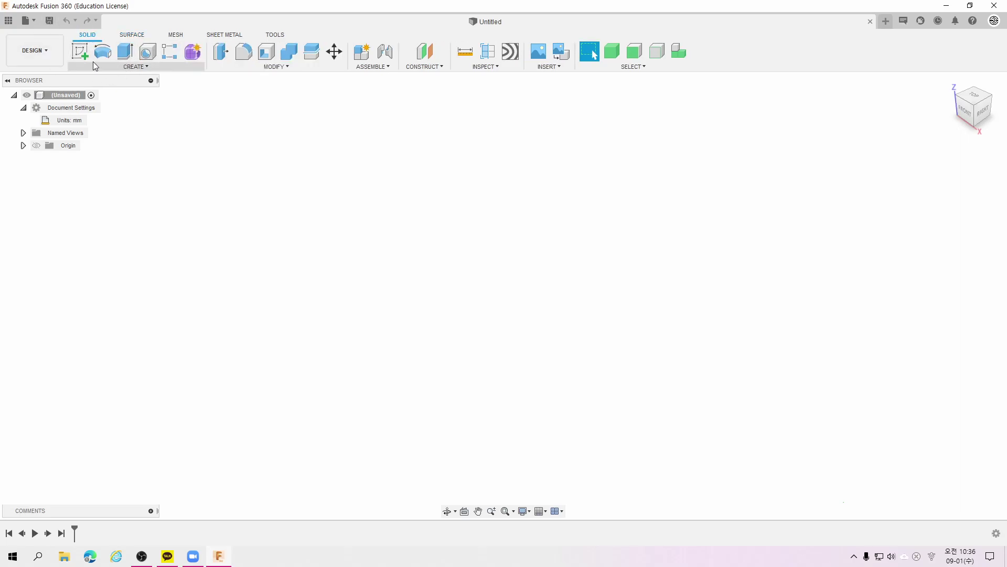
{"action": "left_click", "coordinate": [132, 36]}
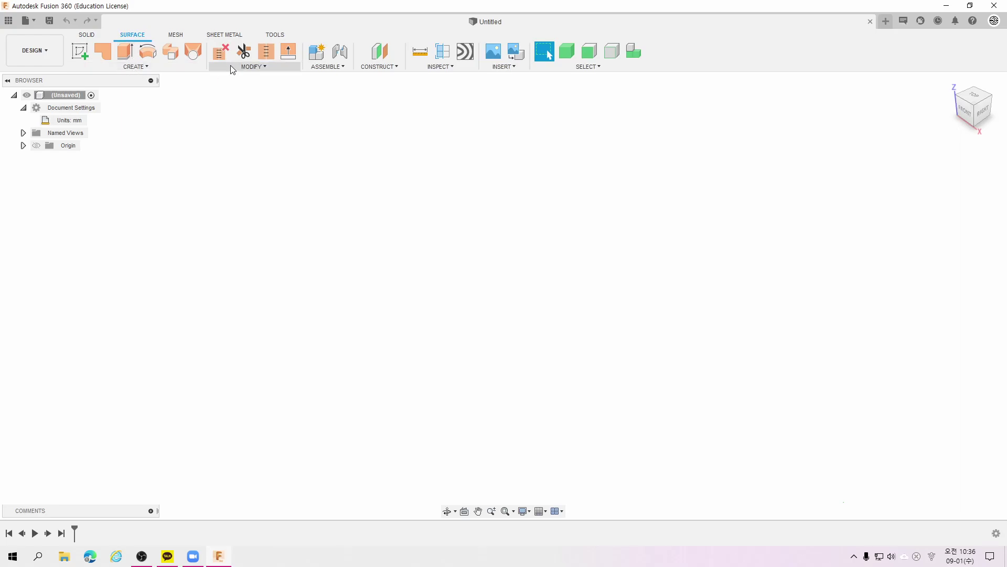
{"action": "left_click", "coordinate": [87, 34]}
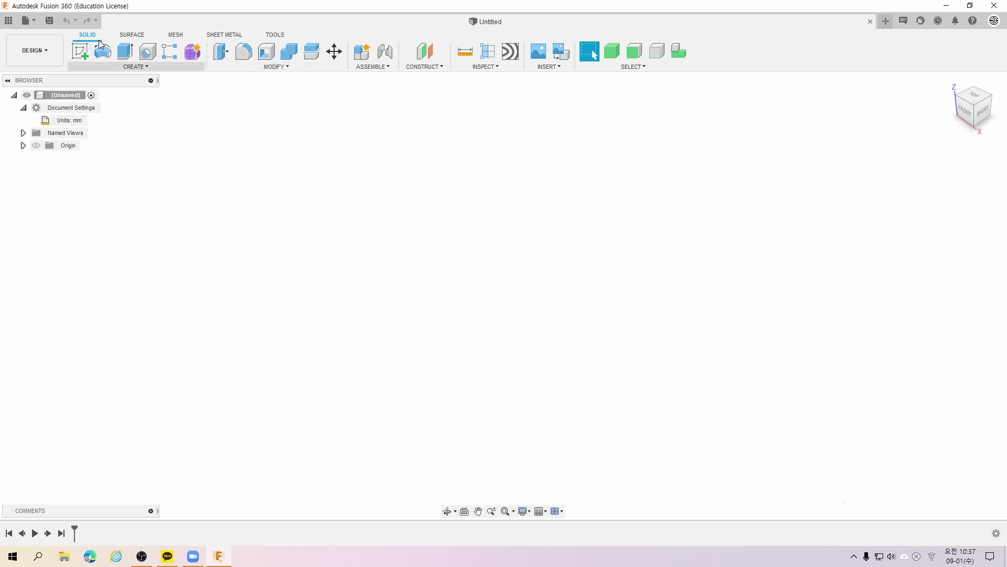
- Open SOLID's CREATE menu, then SURFACE's CREATE menu listing surface creation commands
{"action": "left_click", "coordinate": [139, 68]}
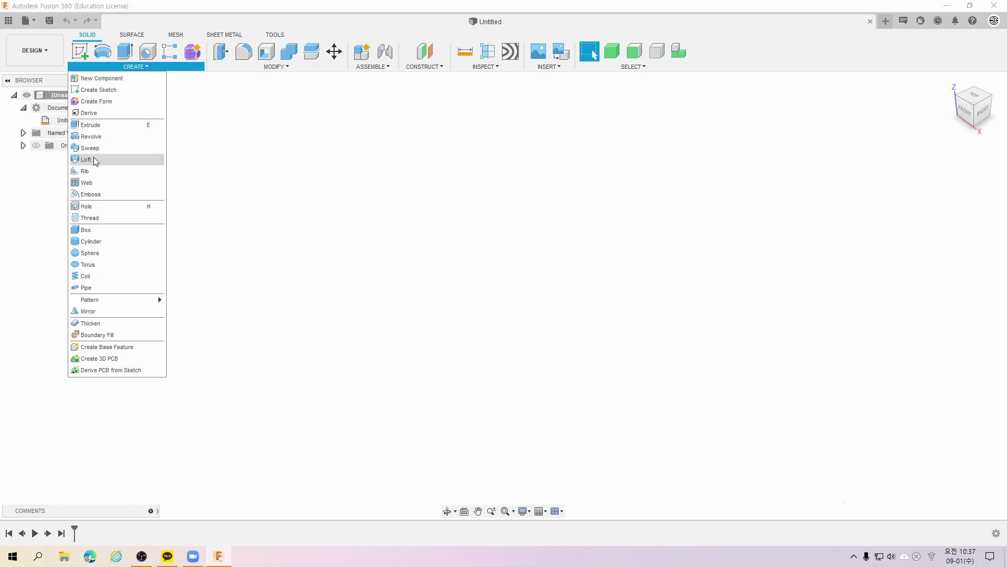
{"action": "left_click", "coordinate": [133, 35]}
{"action": "left_click", "coordinate": [137, 67]}
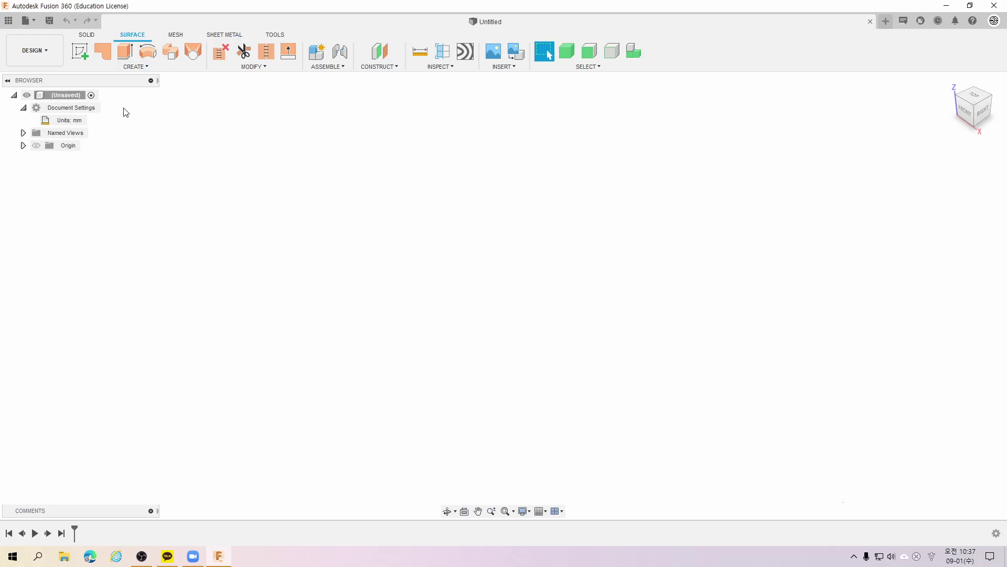
- Return to the SOLID tab and review its CREATE dropdown commands
{"action": "left_click", "coordinate": [86, 35]}
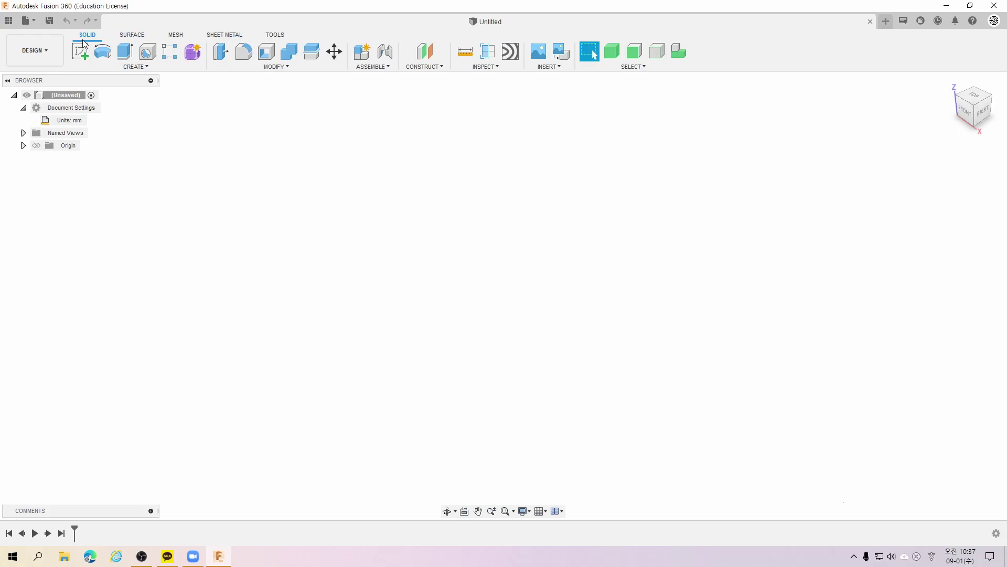
{"action": "left_click", "coordinate": [134, 67]}
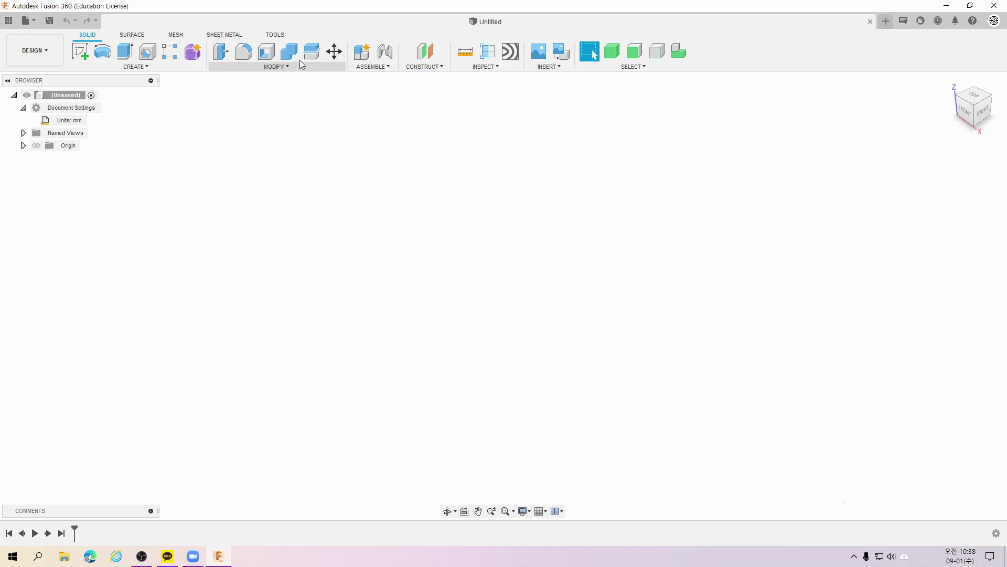
- Look through the ASSEMBLE dropdown, then the CONSTRUCT dropdown of plane, axis and point commands
{"action": "left_click", "coordinate": [389, 68]}
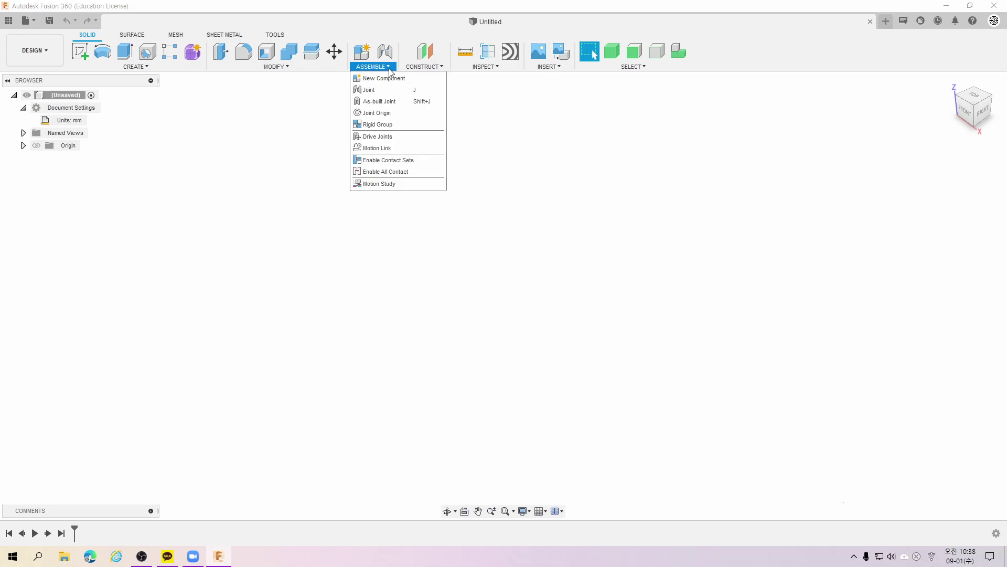
{"action": "left_click", "coordinate": [424, 67]}
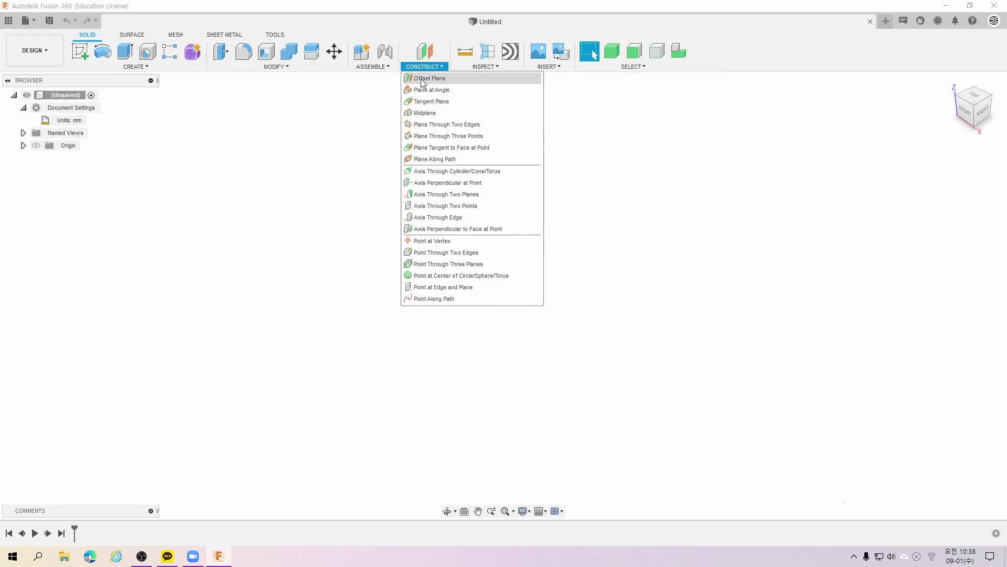
{"action": "mouse_move", "coordinate": [429, 77]}
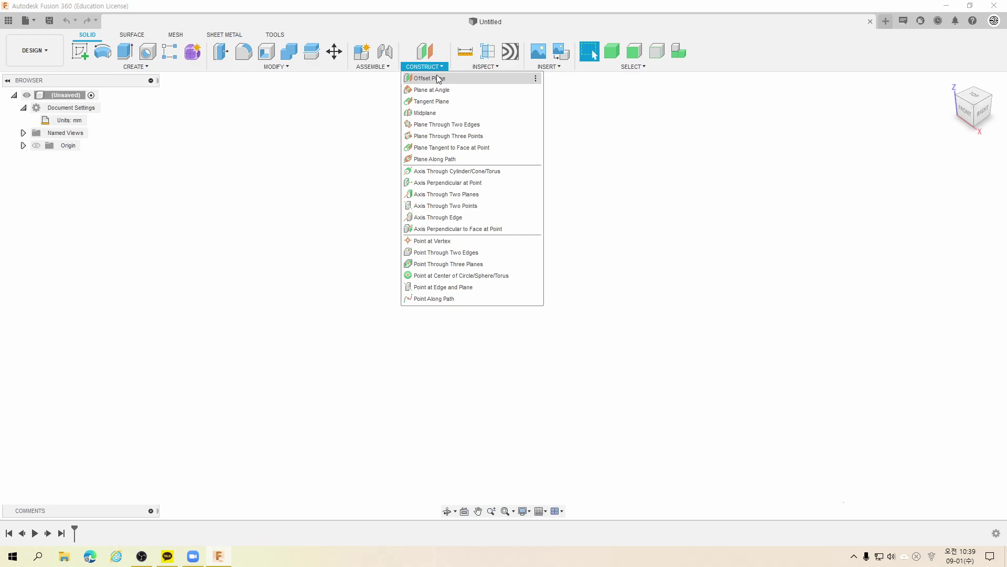
- Look through the INSPECT and INSERT dropdowns, then open the SELECT options
{"action": "left_click", "coordinate": [496, 68]}
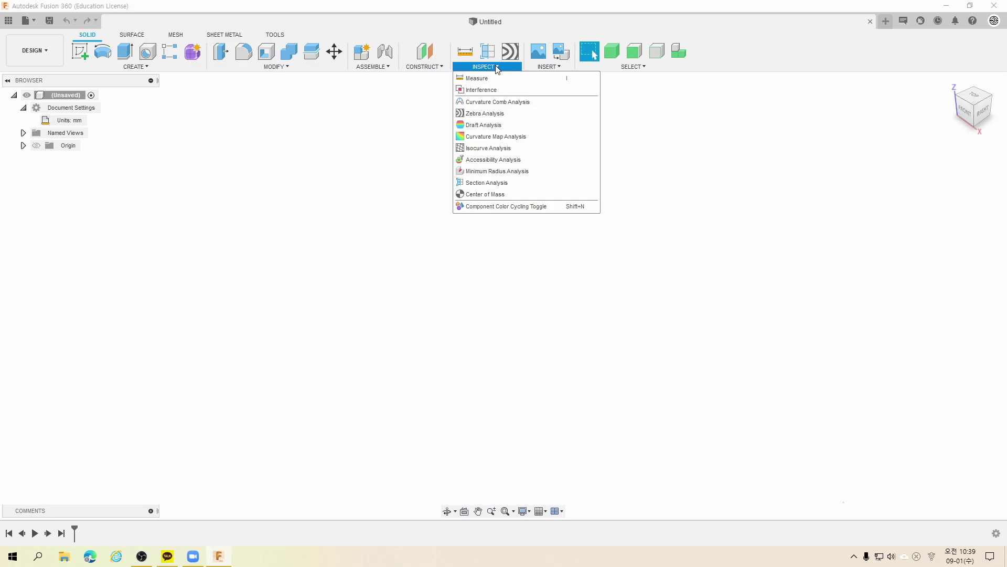
{"action": "left_click", "coordinate": [546, 67]}
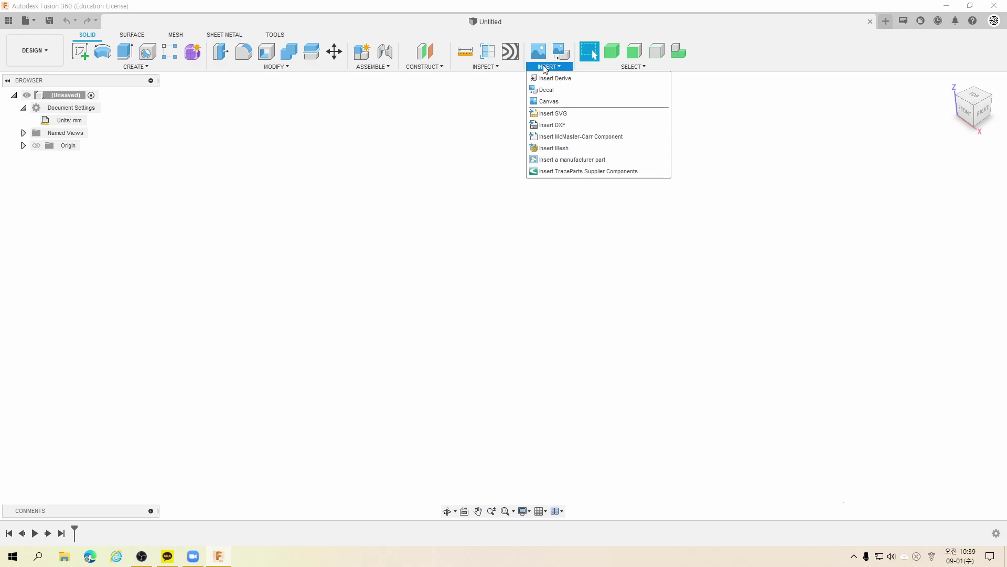
{"action": "left_click", "coordinate": [631, 67]}
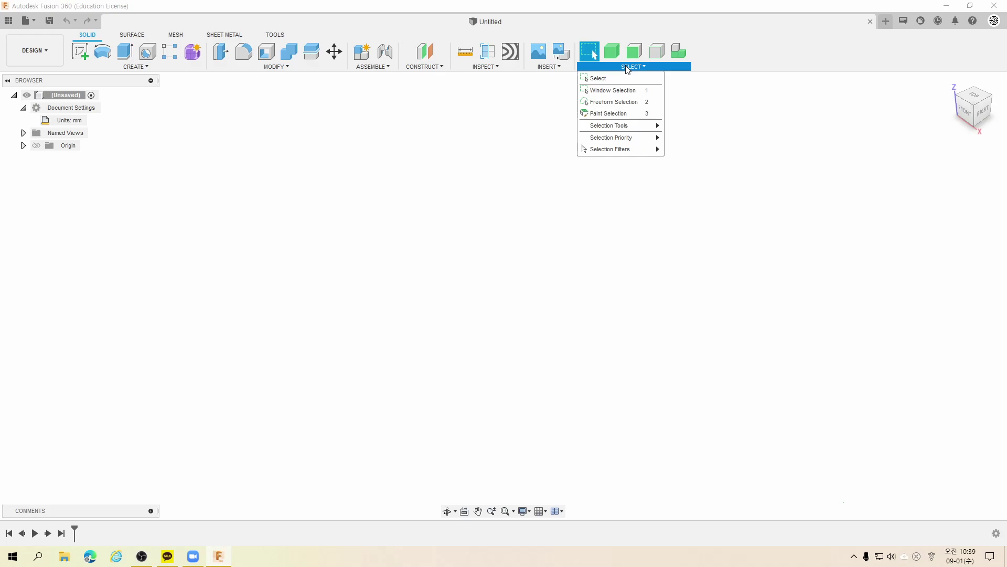
- Dismiss the SELECT dropdown by clicking Window Selection
{"action": "left_click", "coordinate": [614, 97]}
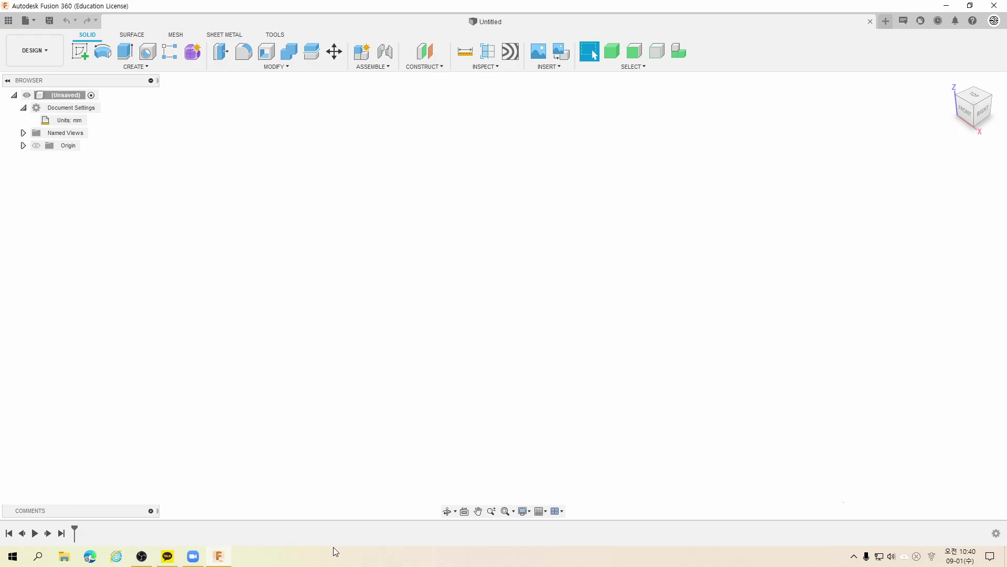
- Open Dog in car toy from the SDU project using its recovery file, then hide the data panel
{"action": "left_click", "coordinate": [10, 21]}
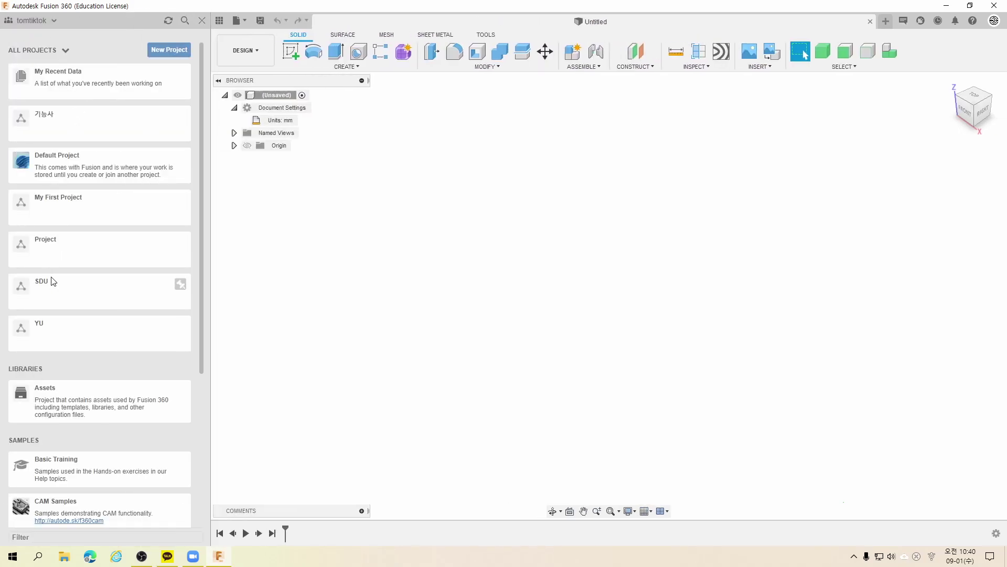
{"action": "left_click", "coordinate": [53, 281]}
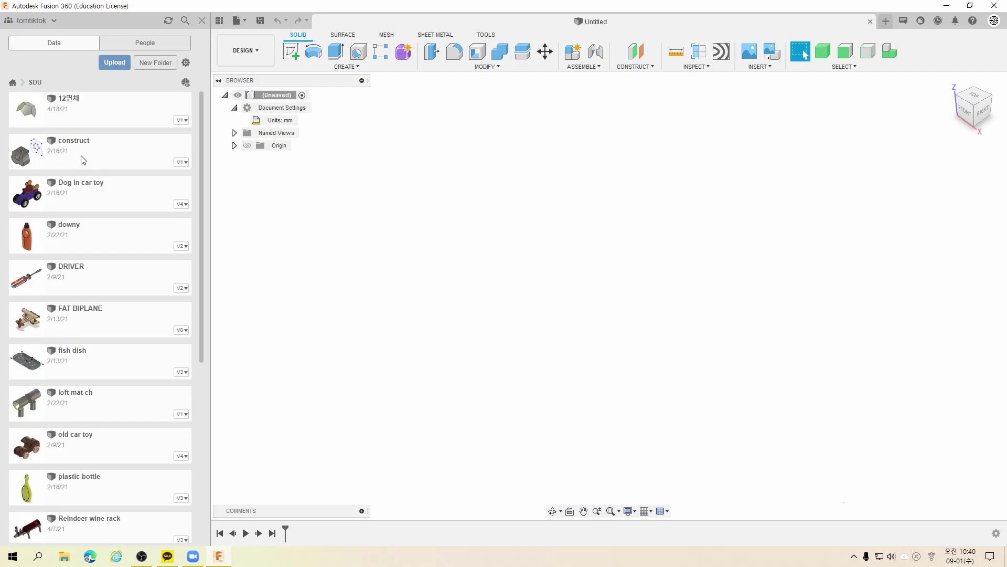
{"action": "mouse_move", "coordinate": [100, 193]}
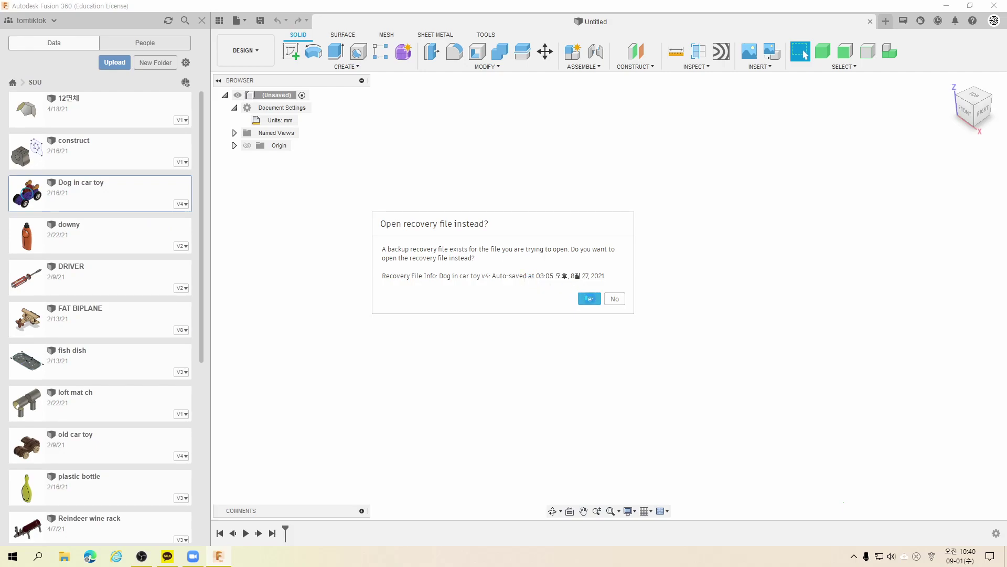
{"action": "left_click", "coordinate": [591, 300]}
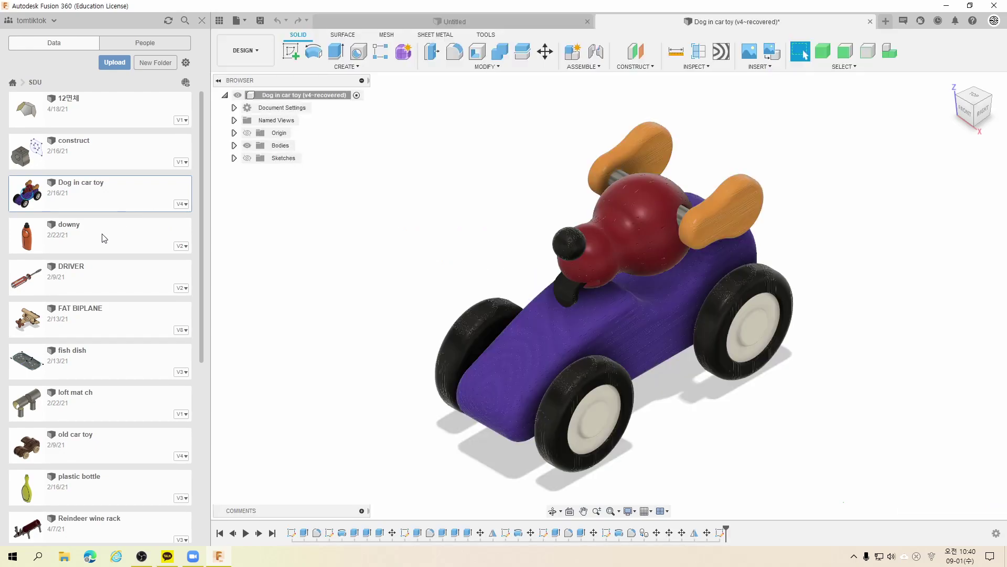
{"action": "left_click", "coordinate": [201, 21]}
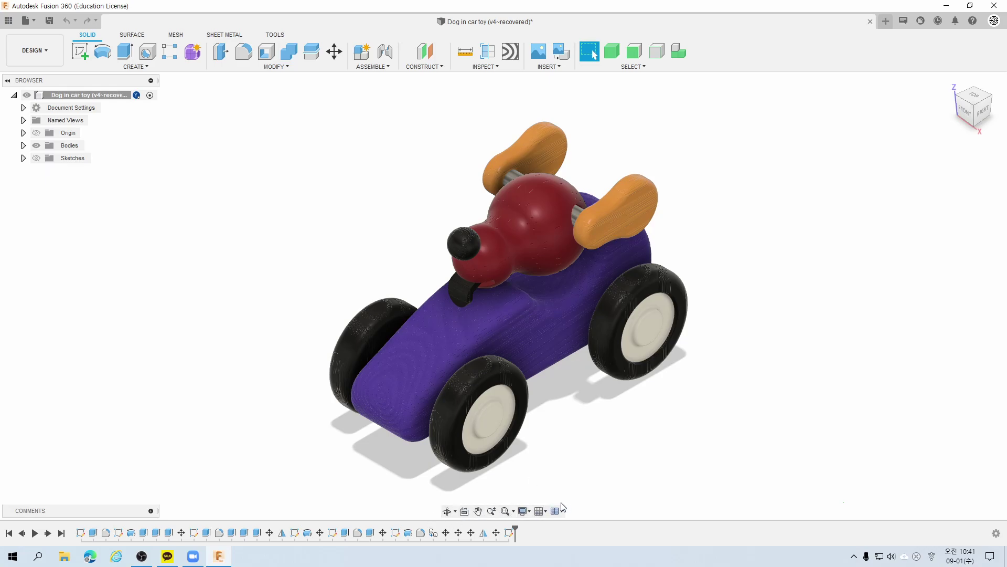
{"action": "left_click", "coordinate": [446, 512]}
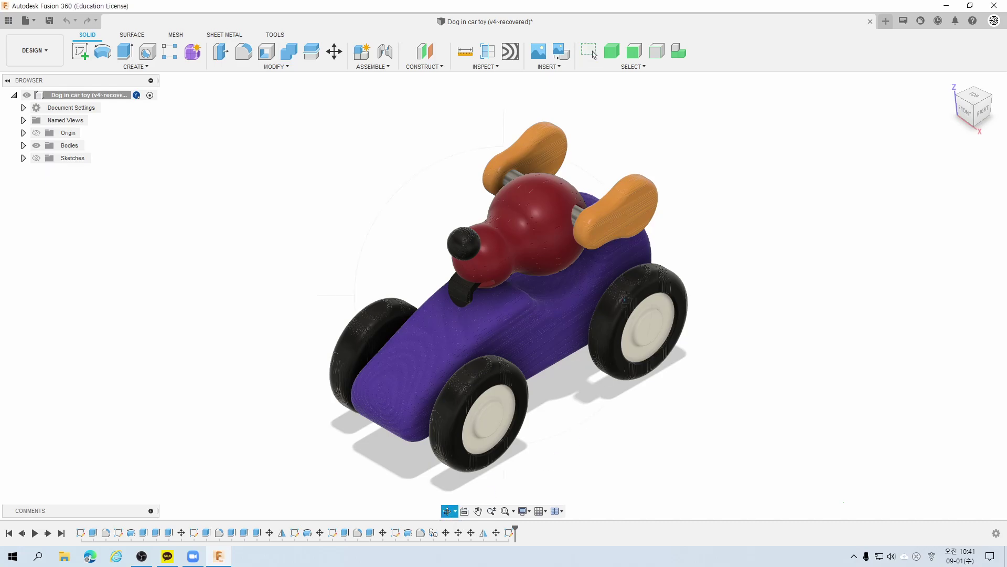
{"action": "left_click_drag", "start_coordinate": [600, 325], "coordinate": [556, 439]}
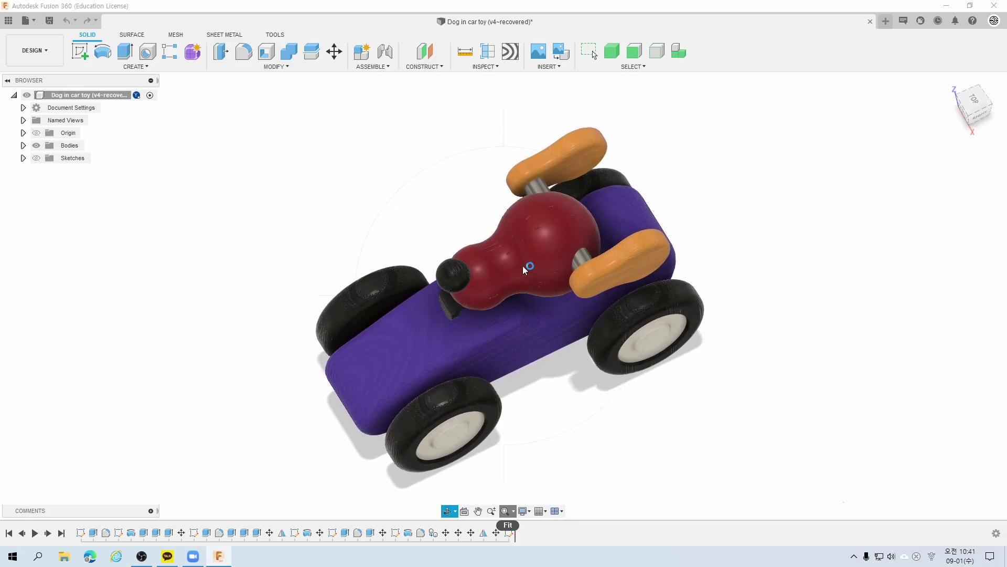
{"action": "left_click", "coordinate": [531, 516]}
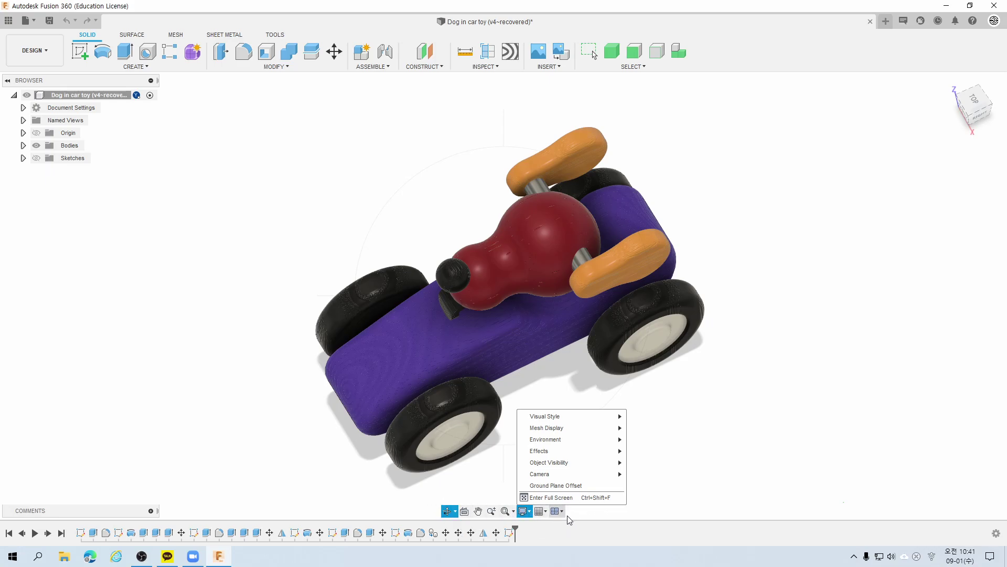
{"action": "left_click", "coordinate": [911, 289]}
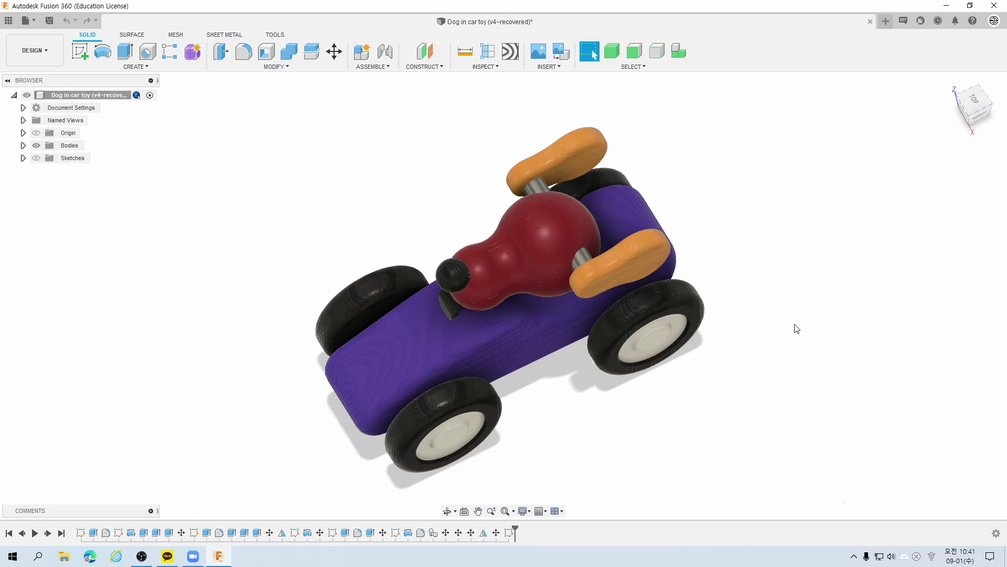
{"action": "mouse_move", "coordinate": [826, 357]}
{"action": "middle_mouse_down"}
{"action": "mouse_move", "coordinate": [834, 286]}
{"action": "mouse_move", "coordinate": [857, 354]}
{"action": "middle_mouse_up"}
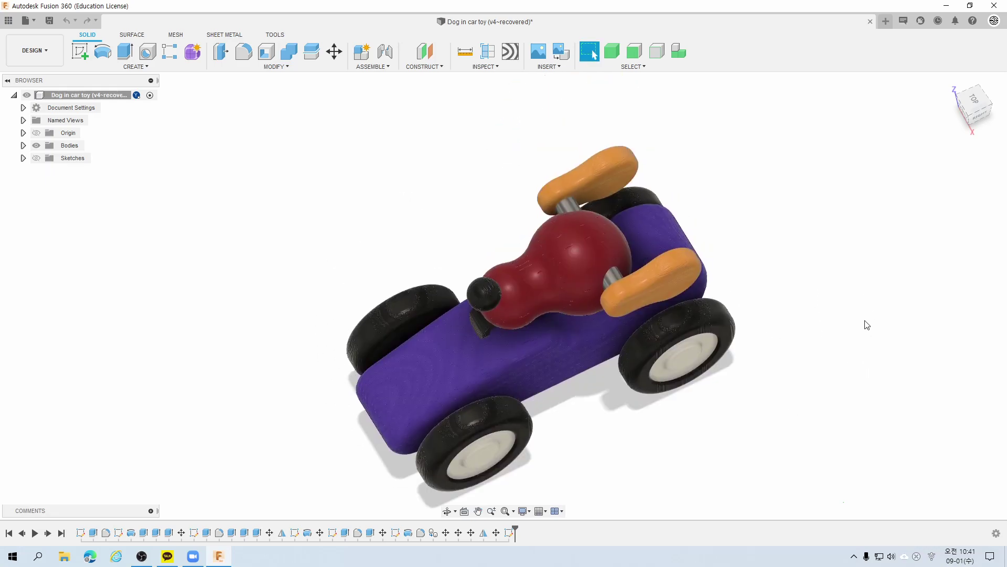
{"action": "mouse_move", "coordinate": [857, 274]}
{"action": "middle_mouse_down", "text": "shift"}
{"action": "mouse_move", "coordinate": [845, 209]}
{"action": "mouse_move", "coordinate": [863, 239]}
{"action": "middle_mouse_up", "text": "shift"}
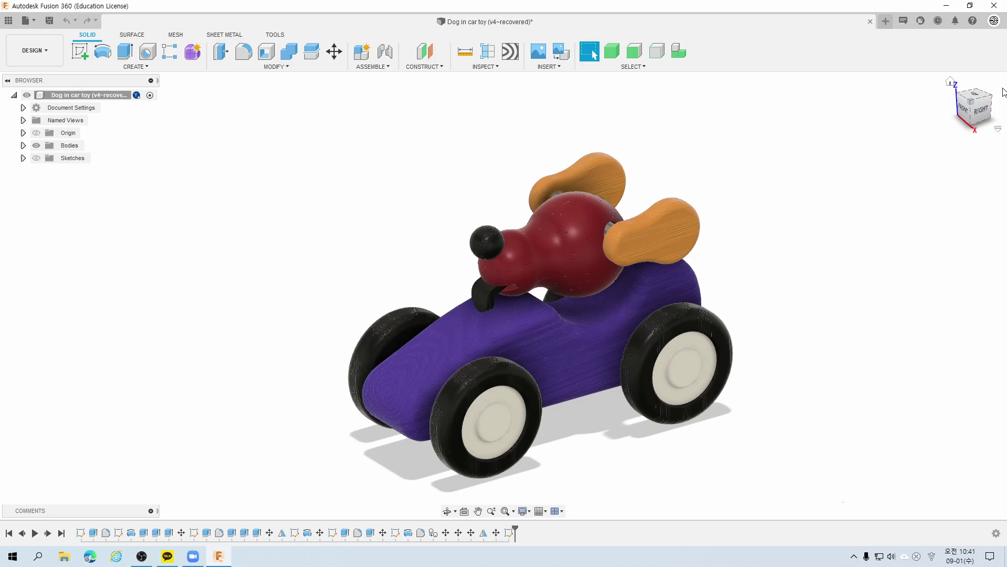
{"action": "left_click", "coordinate": [964, 113]}
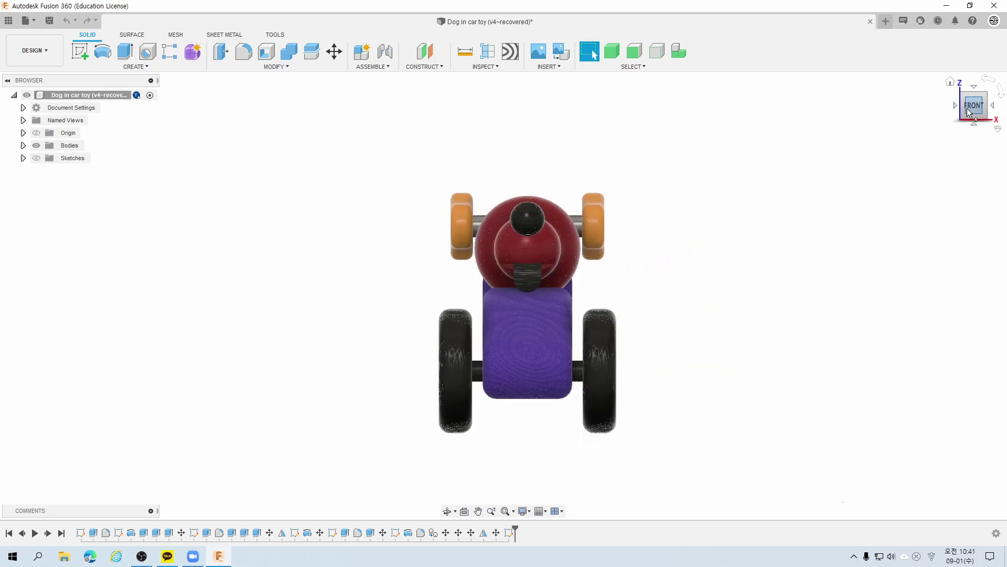
{"action": "left_click", "coordinate": [992, 107]}
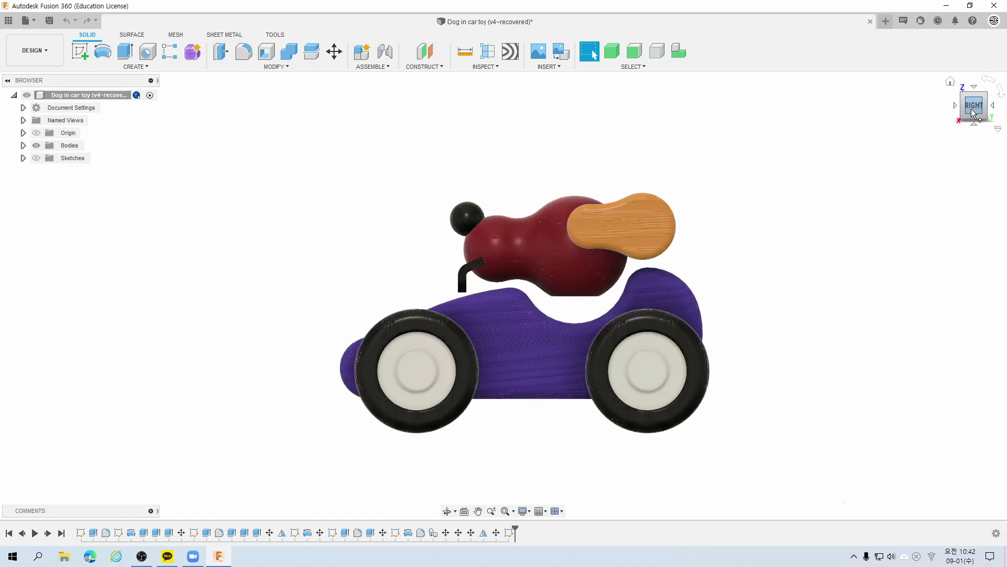
{"action": "left_click", "coordinate": [992, 106]}
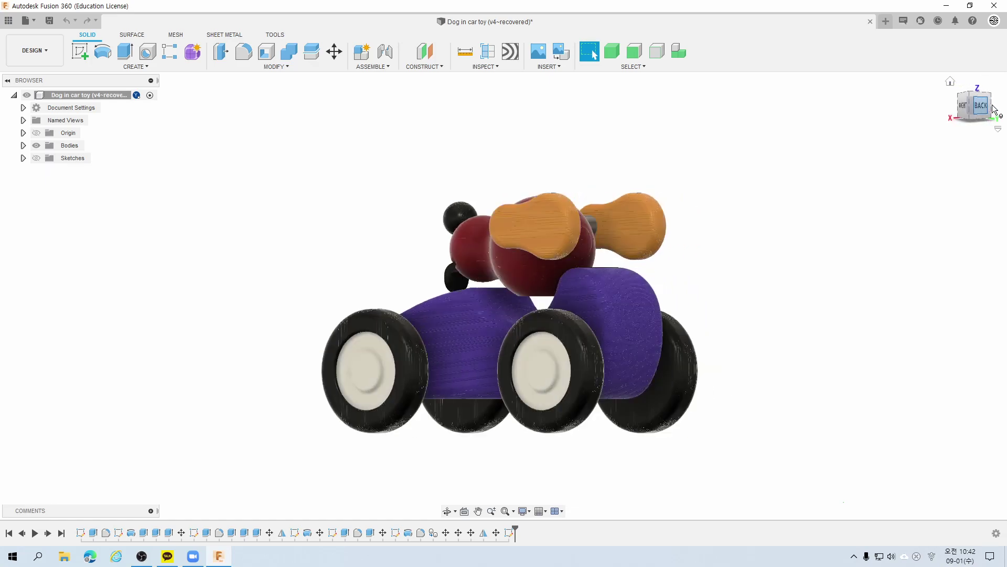
{"action": "left_click", "coordinate": [975, 86]}
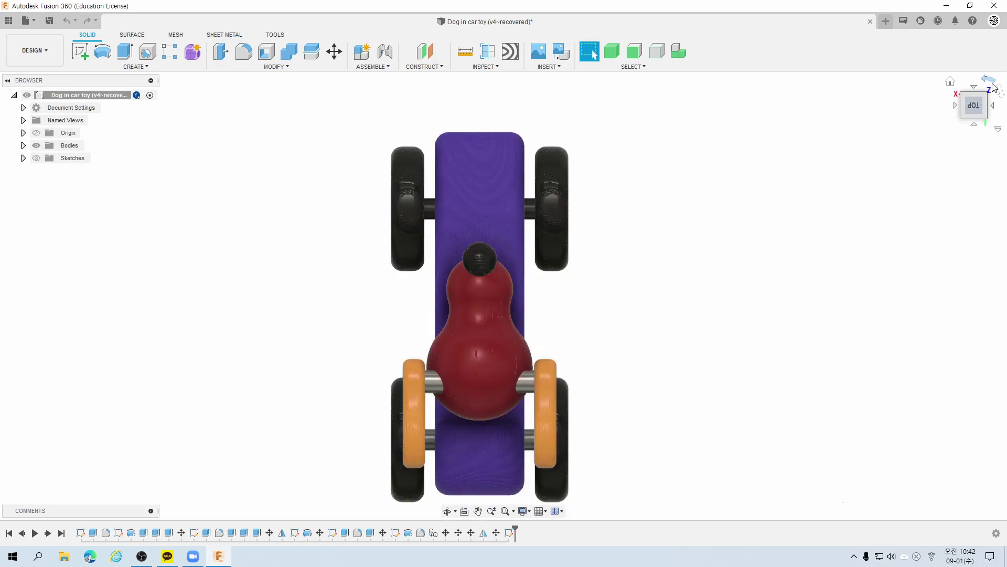
{"action": "left_click", "coordinate": [991, 82]}
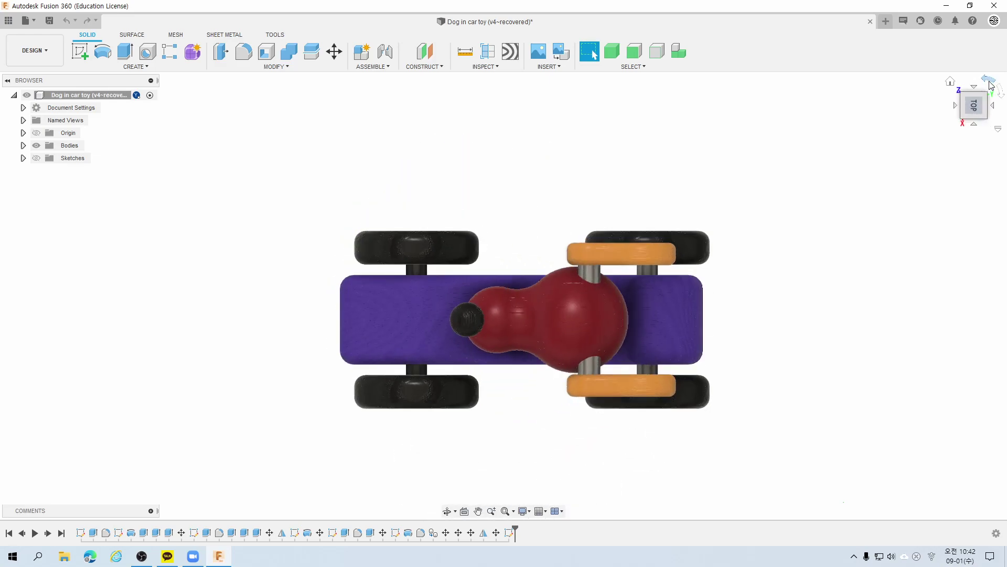
{"action": "left_click", "coordinate": [990, 83]}
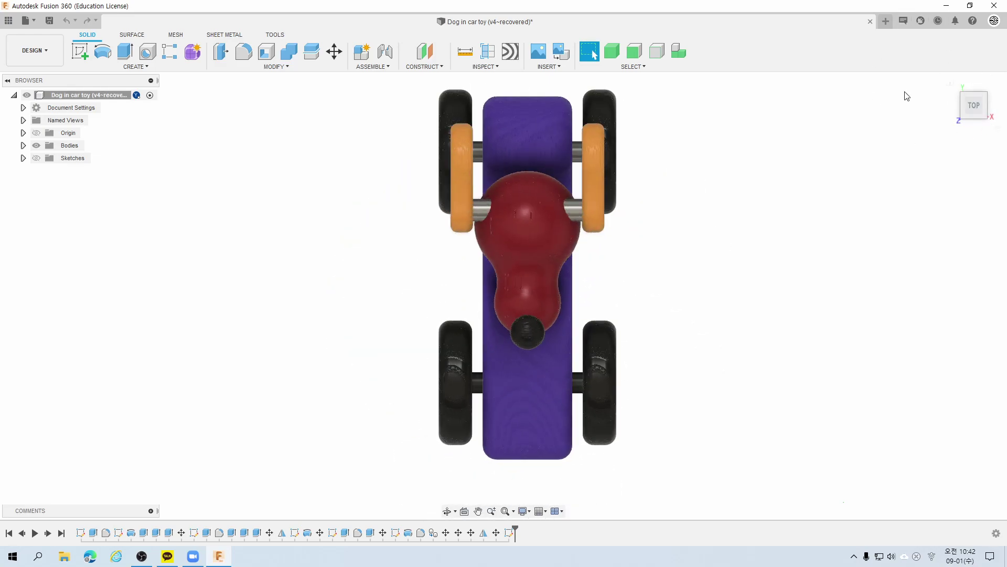
{"action": "left_click", "coordinate": [951, 82]}
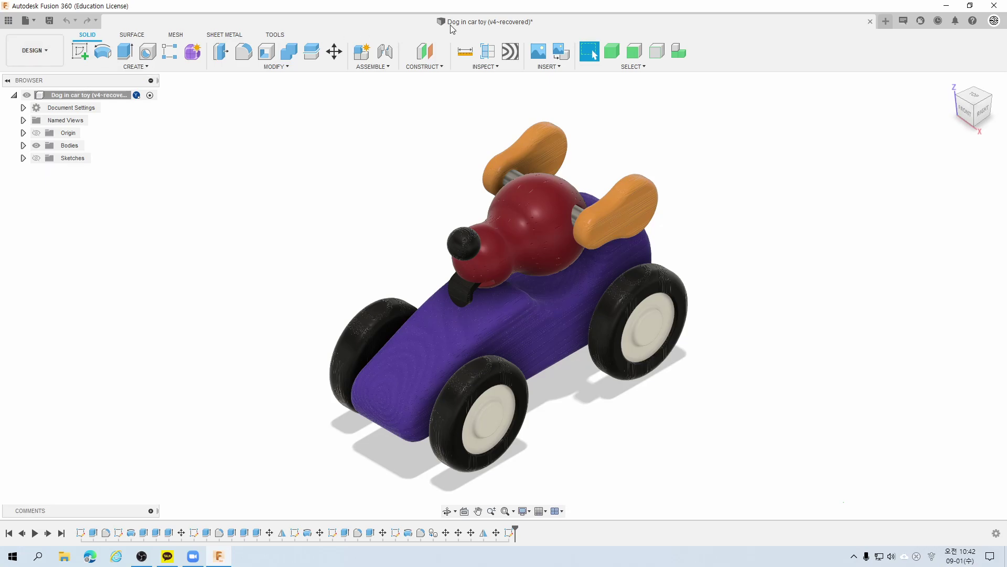
- Open a new Untitled design tab, then open and close the account menu
{"action": "left_click", "coordinate": [886, 22]}
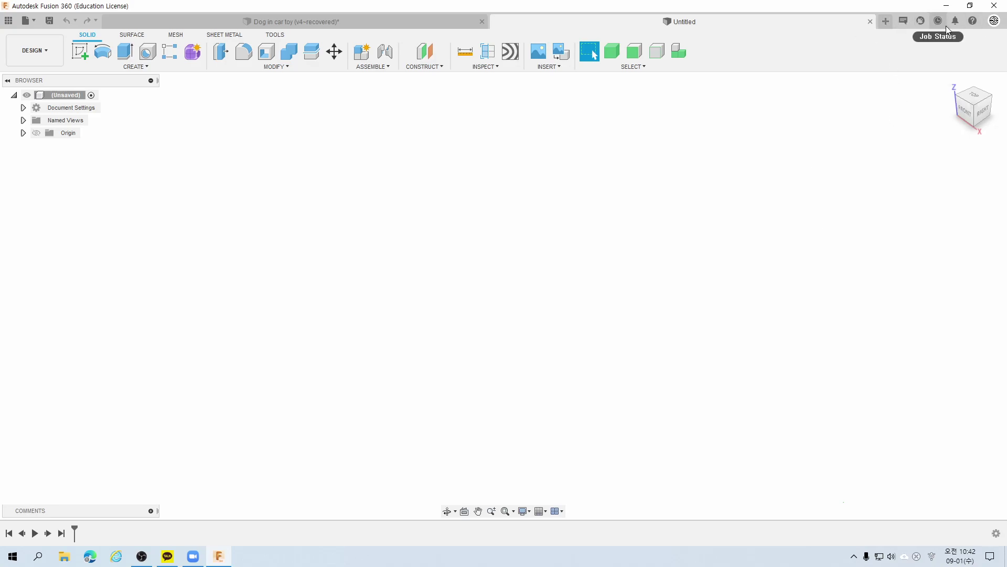
{"action": "left_click", "coordinate": [995, 22]}
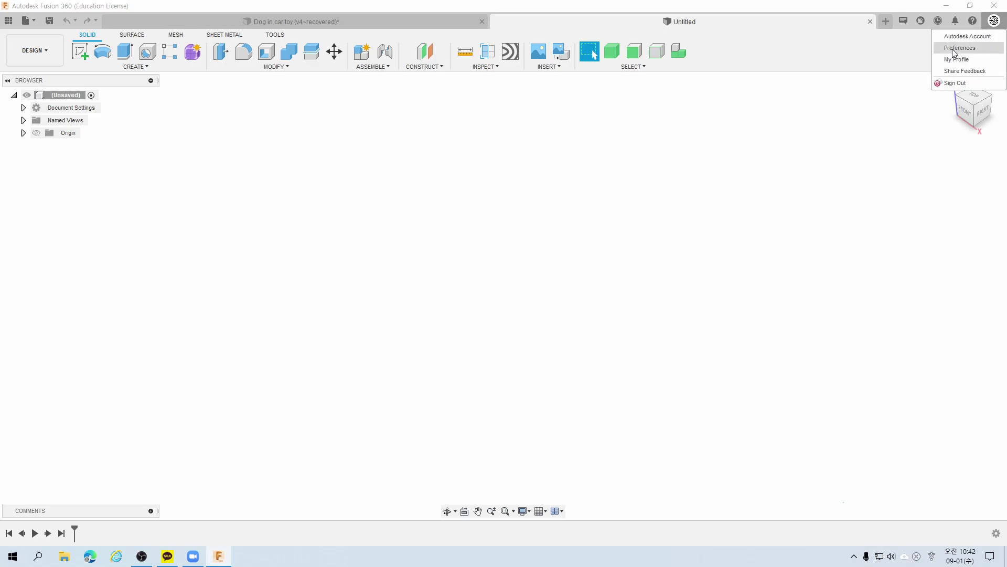
{"action": "left_click", "coordinate": [850, 212]}
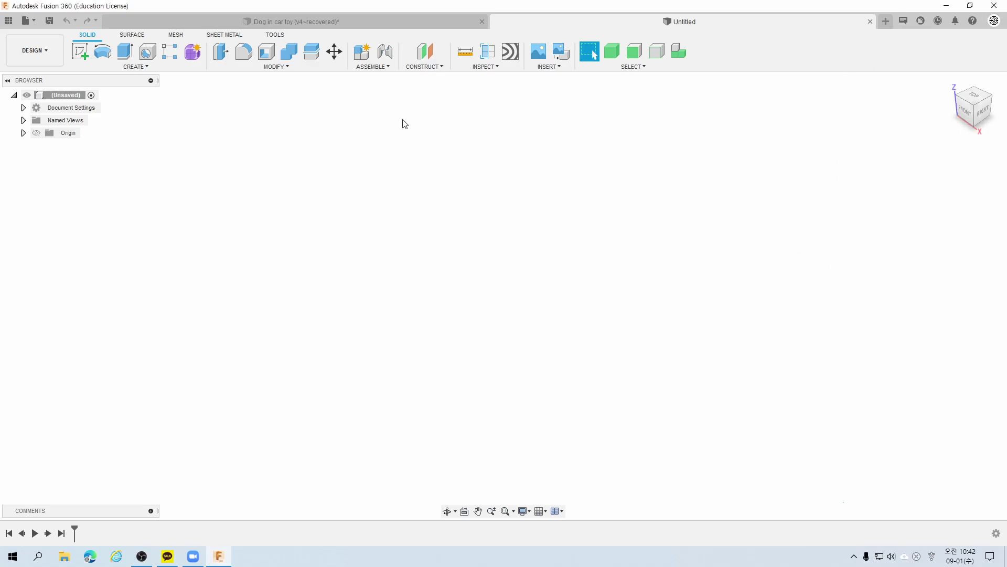